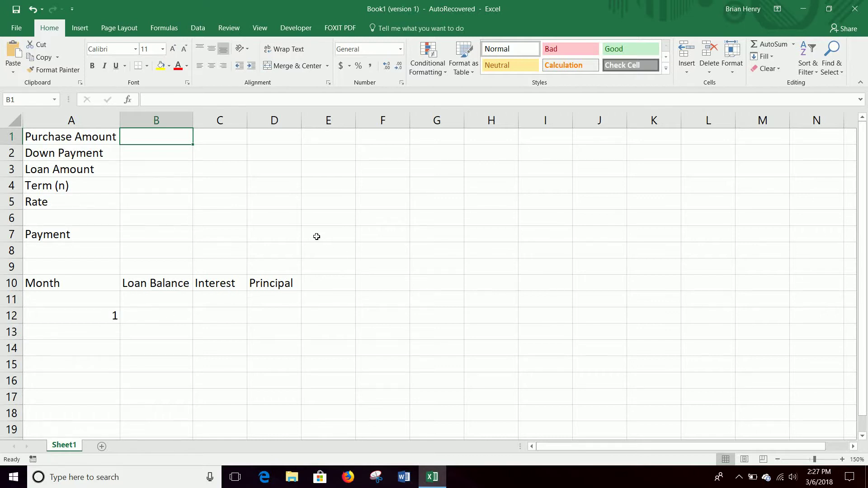
- Enter 200000 as the purchase amount in B1, correcting the mistyped 20000
type("2")
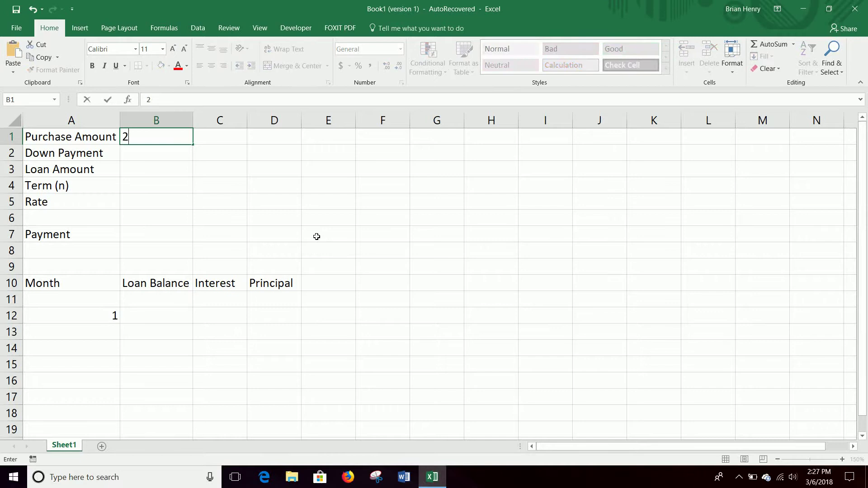
type("0000")
key("Return")
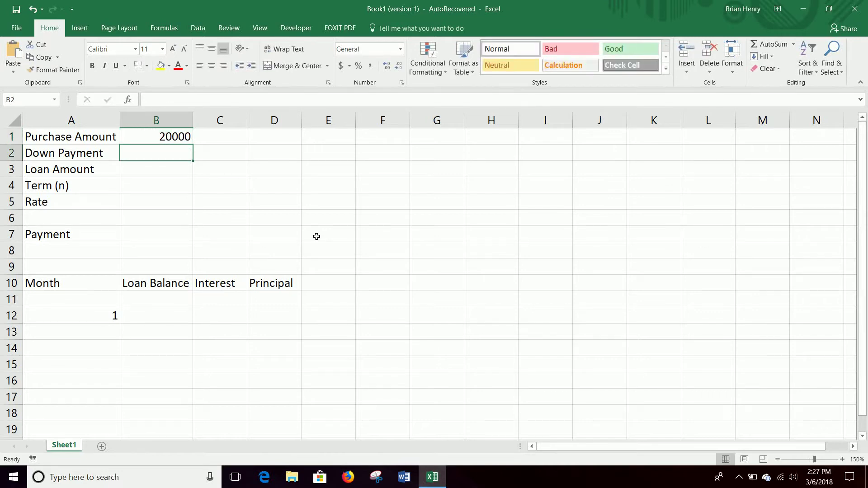
key("Up")
key("ctrl+z")
type("000")
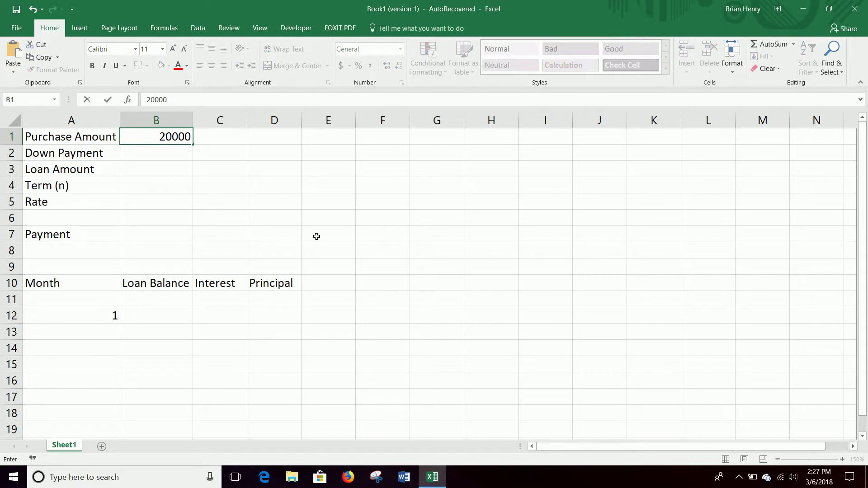
key("Return")
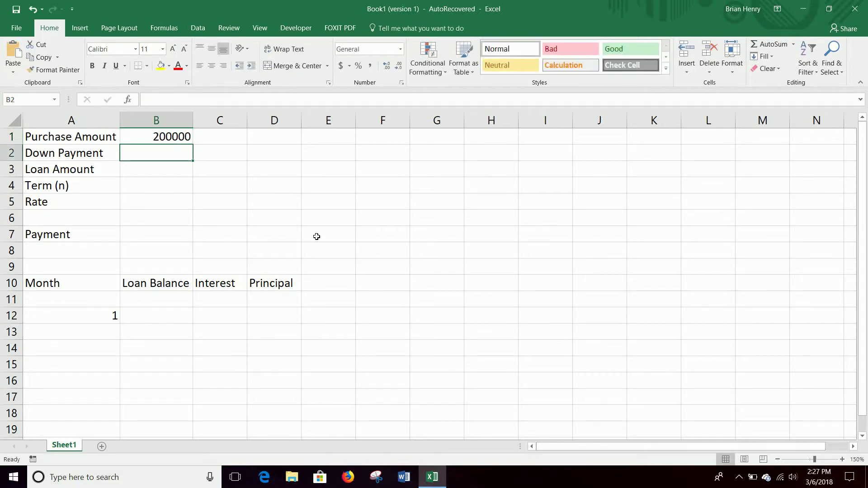
- Add the down payment formula =B1*.2 (40000) and loan amount formula =B1-B2 (160000)
type("=")
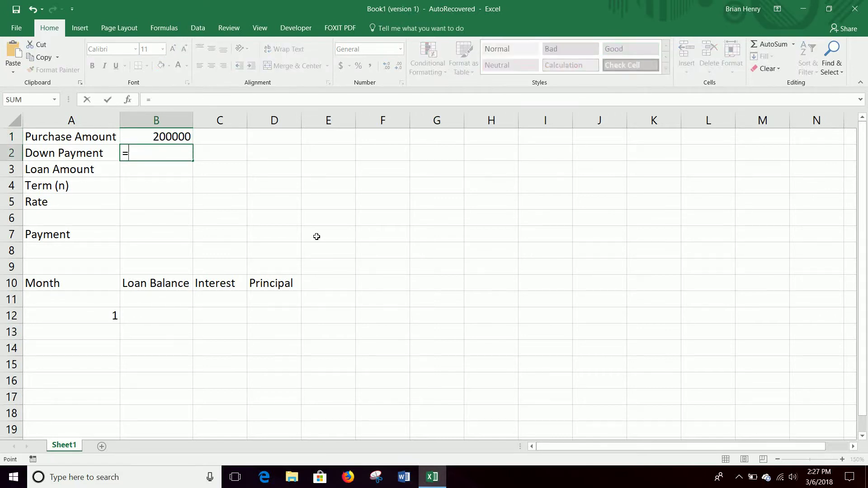
key("Up")
type("*.2")
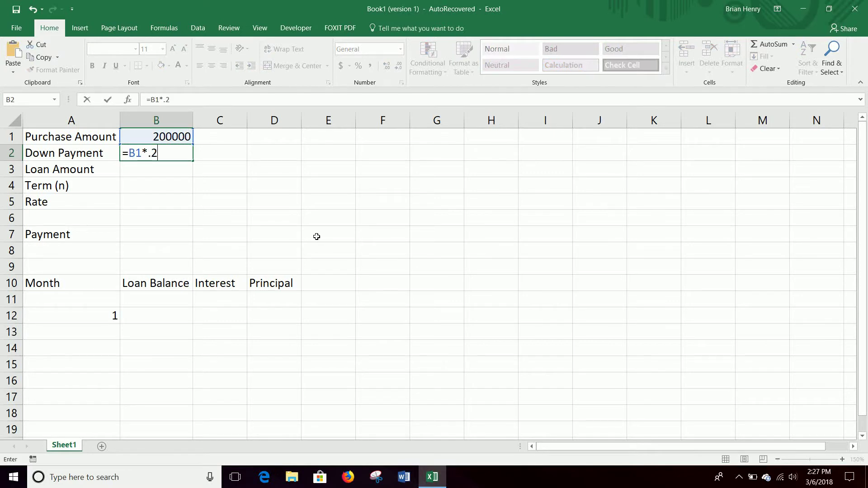
key("Return")
type("=")
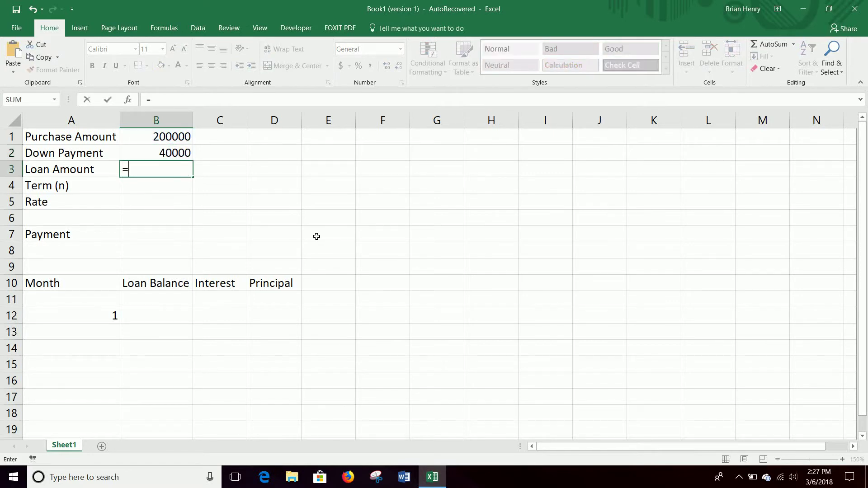
key("Up")
key("Up")
type("-")
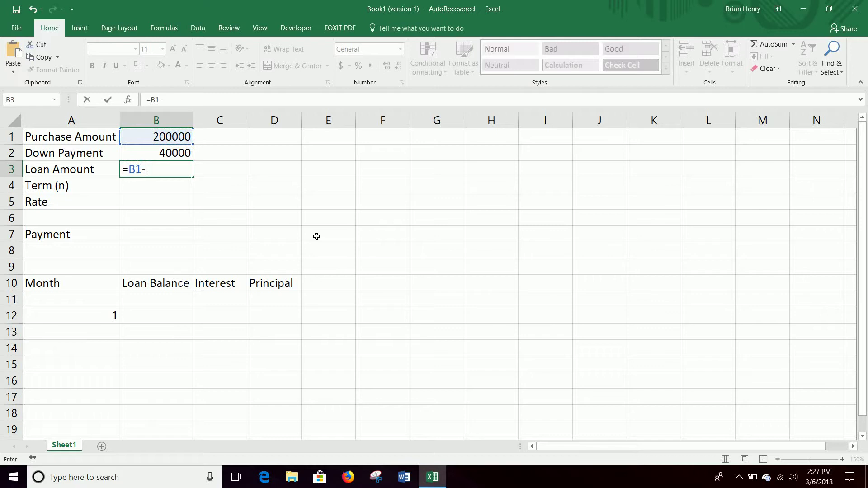
key("Up")
key("Return")
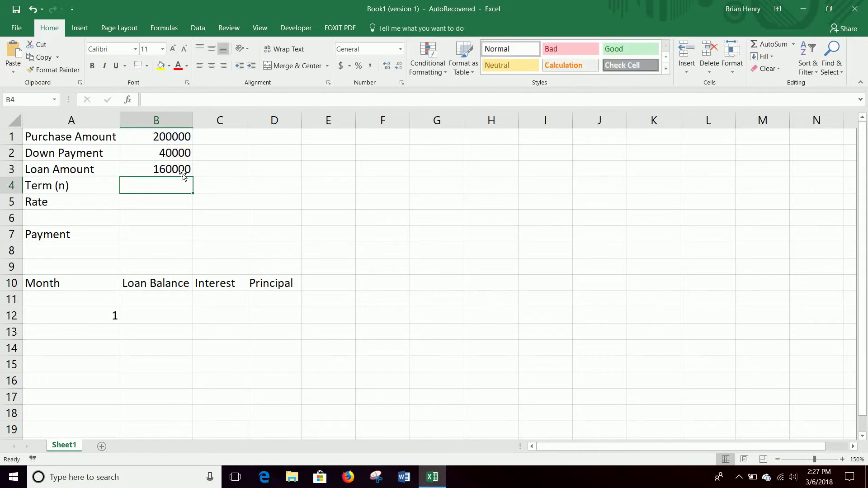
- Set the term in B4 to =30*12, giving 360 monthly periods
left_click(78, 181)
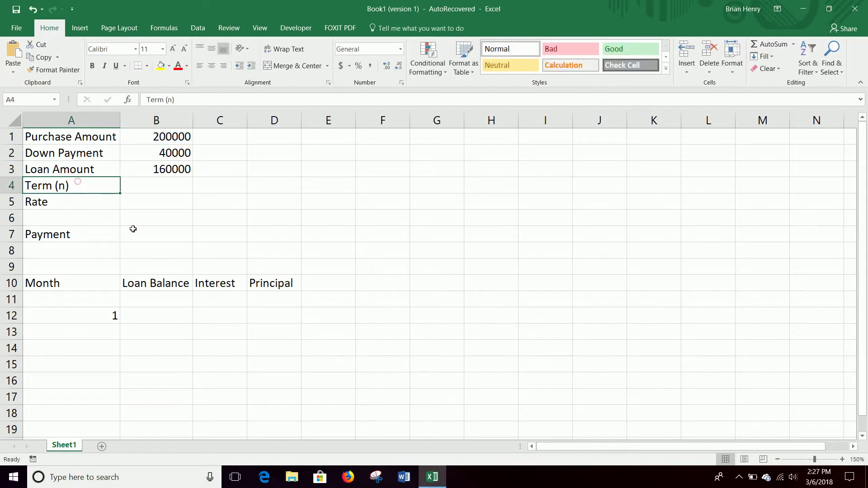
left_click(152, 189)
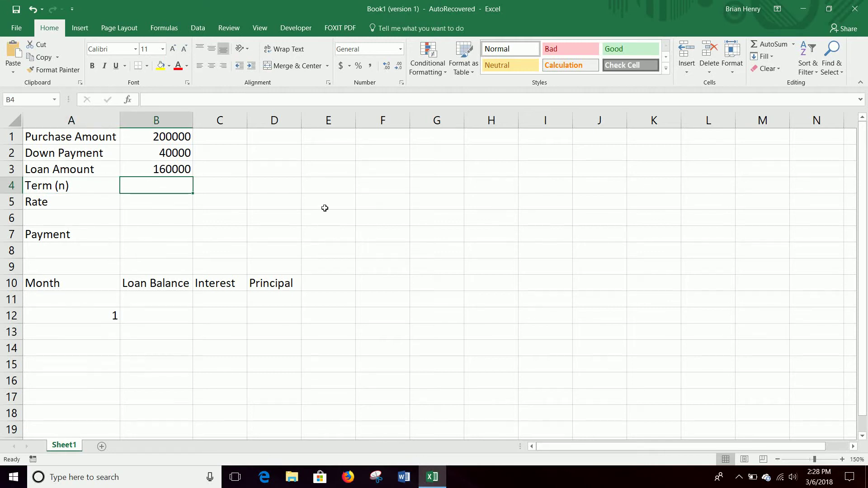
type("30")
key("Return")
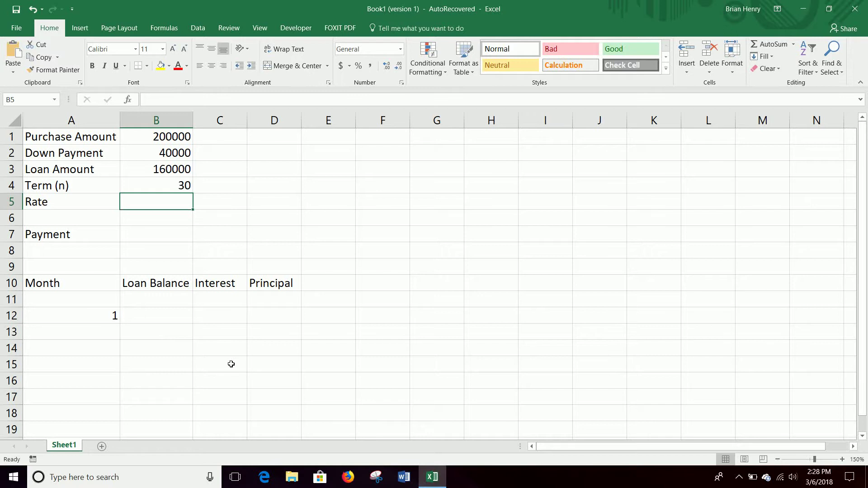
left_click(182, 187)
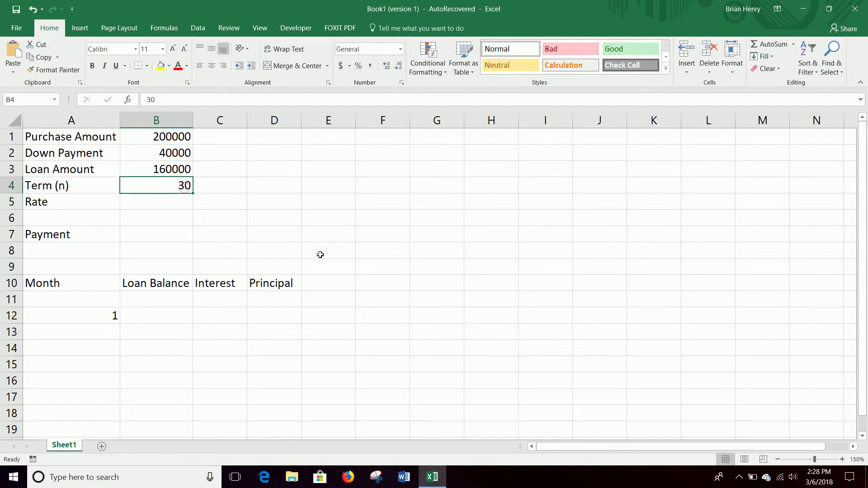
type("=30")
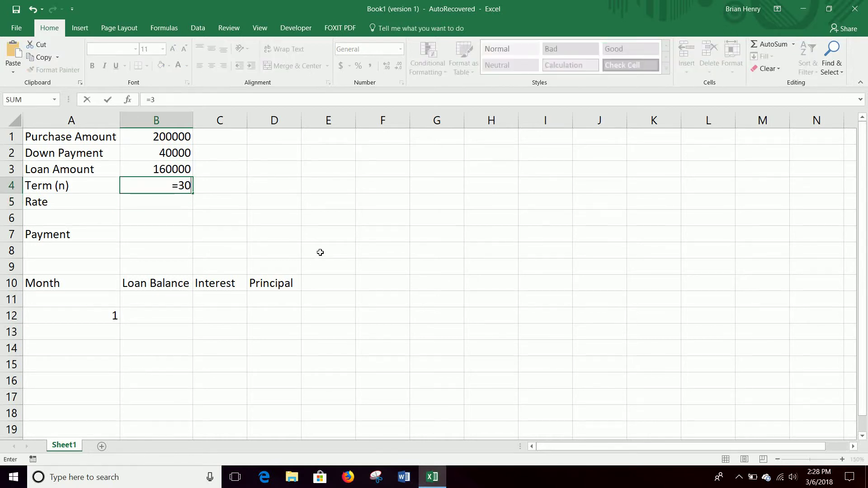
type("*12")
key("Return")
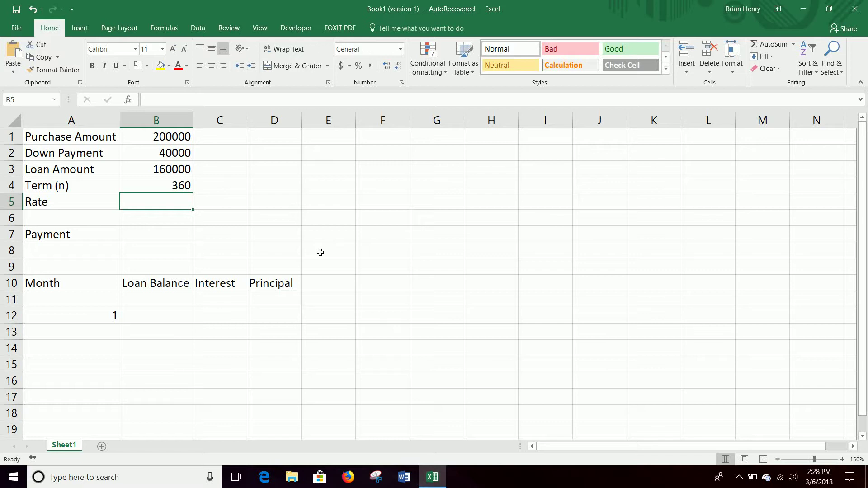
- Enter the monthly rate formula =4.5%/12 (0.00375) in B5
type("=")
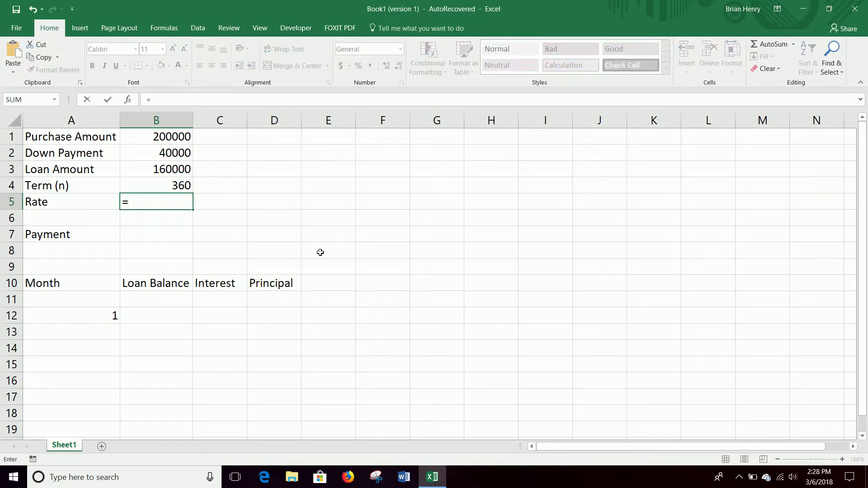
type("4.5%/12")
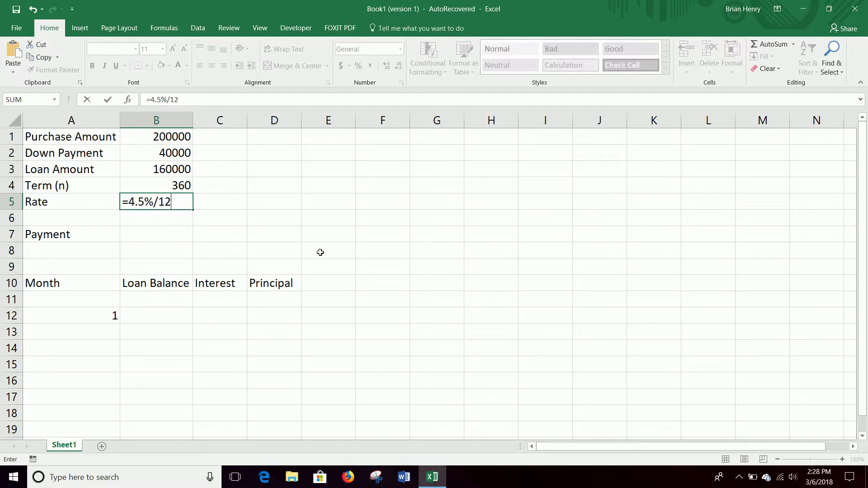
key("Return")
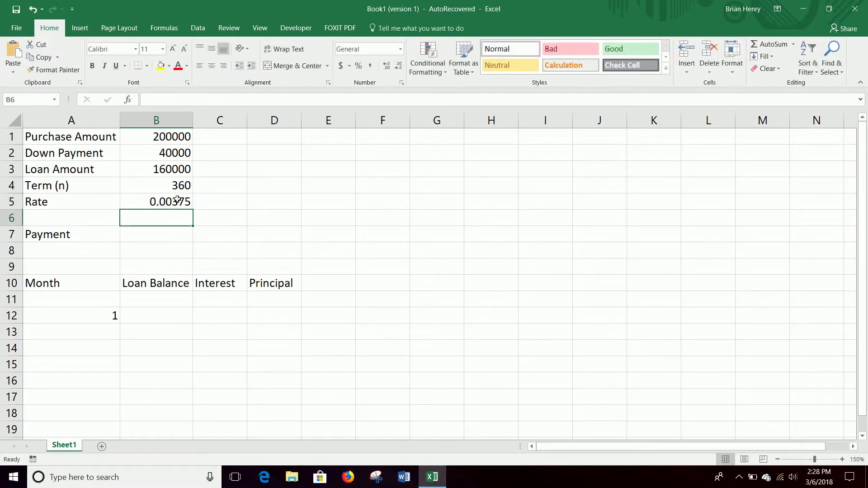
left_click(165, 235)
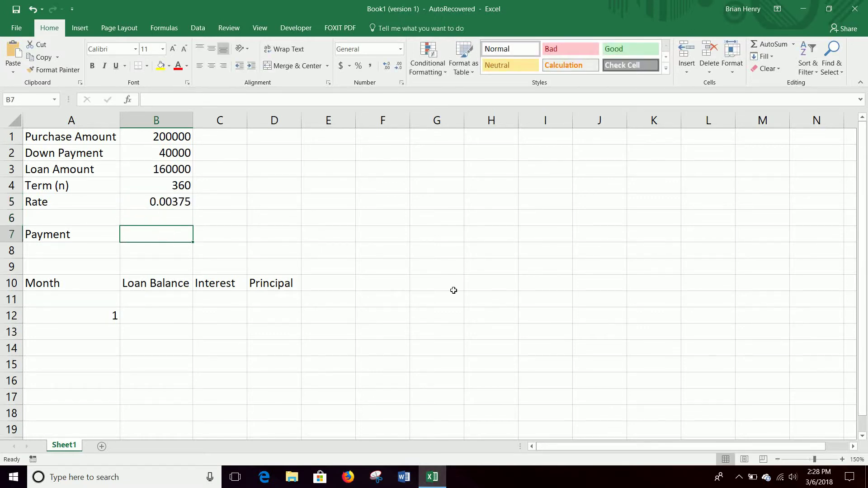
- Enter =PMT(B5,B4,B3,0) in B7, giving a monthly payment of ($810.70)
type("=pmt(")
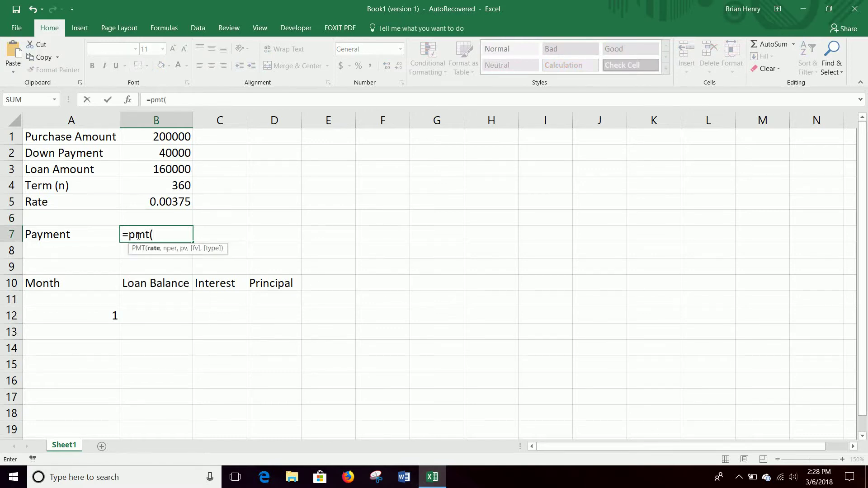
left_click(169, 201)
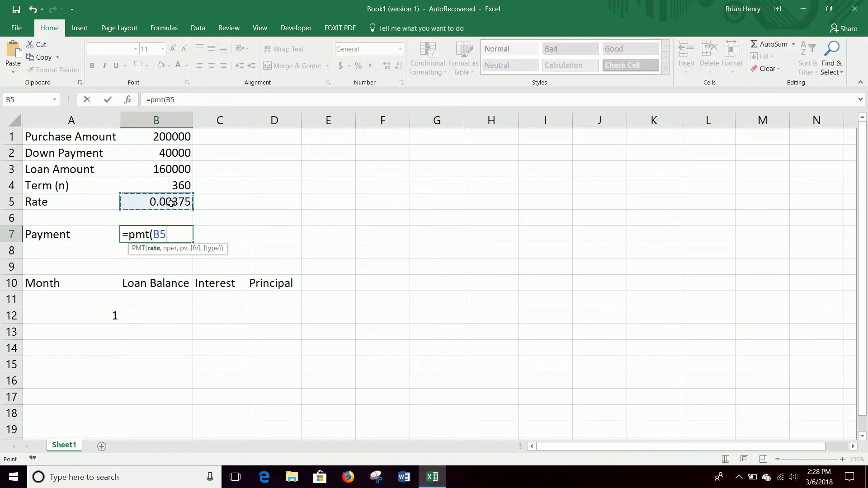
type(",")
left_click(171, 186)
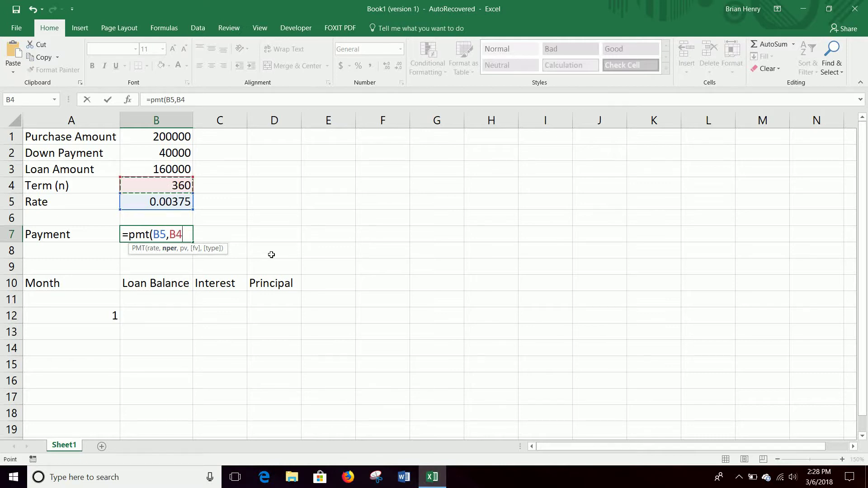
type(",")
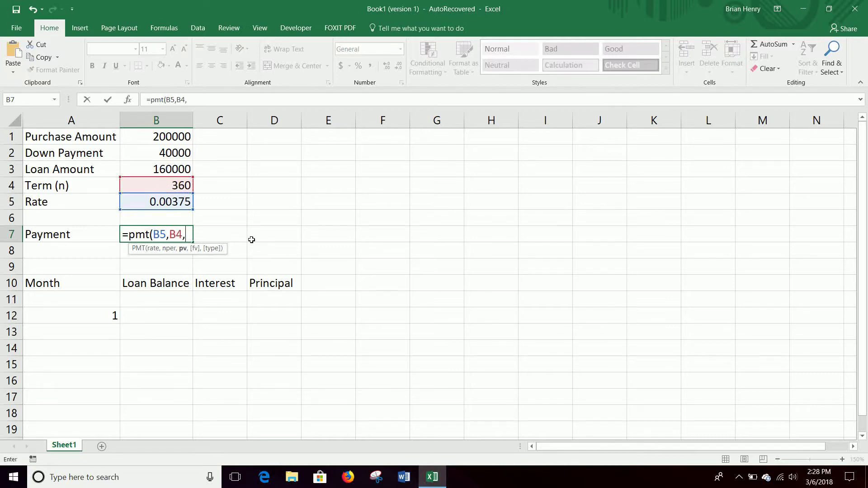
left_click(167, 169)
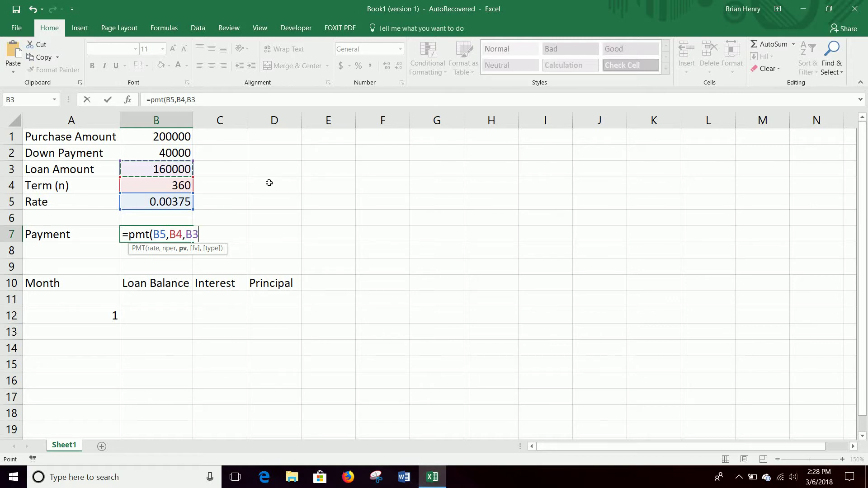
type(",0)")
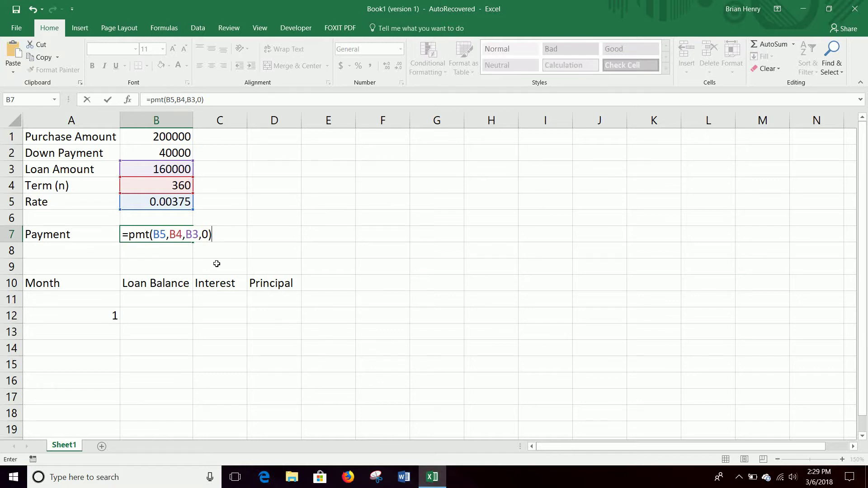
key("Return")
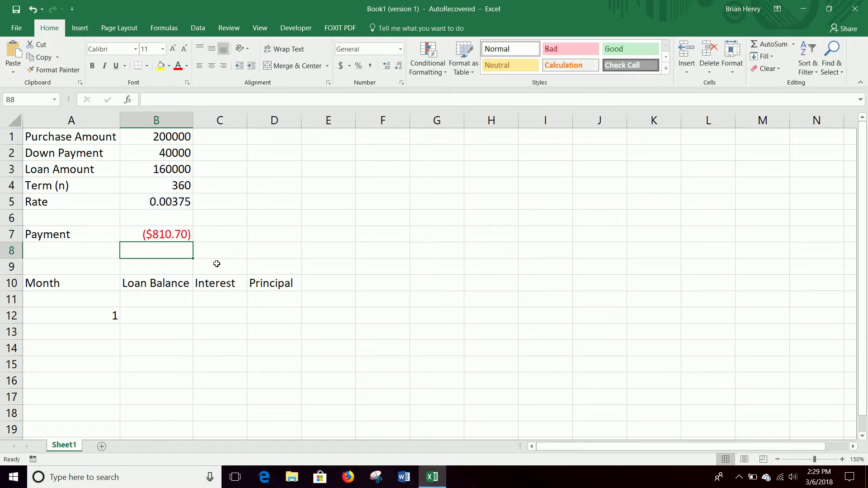
double_click(163, 232)
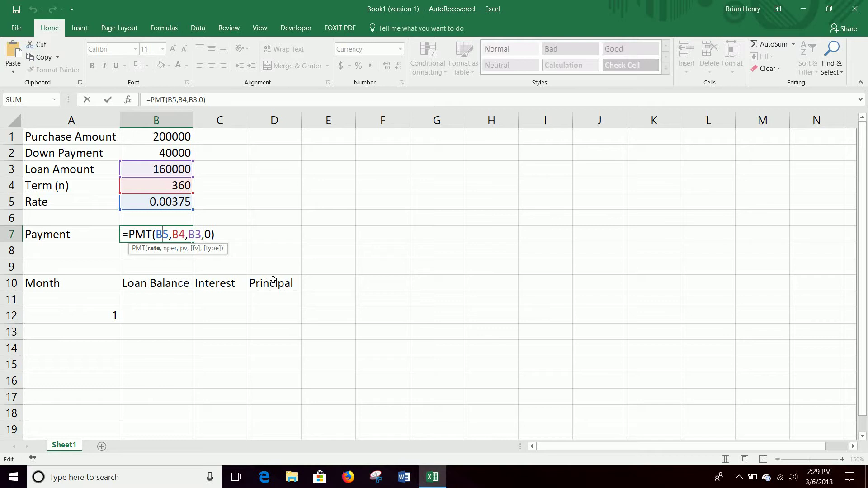
key("Return")
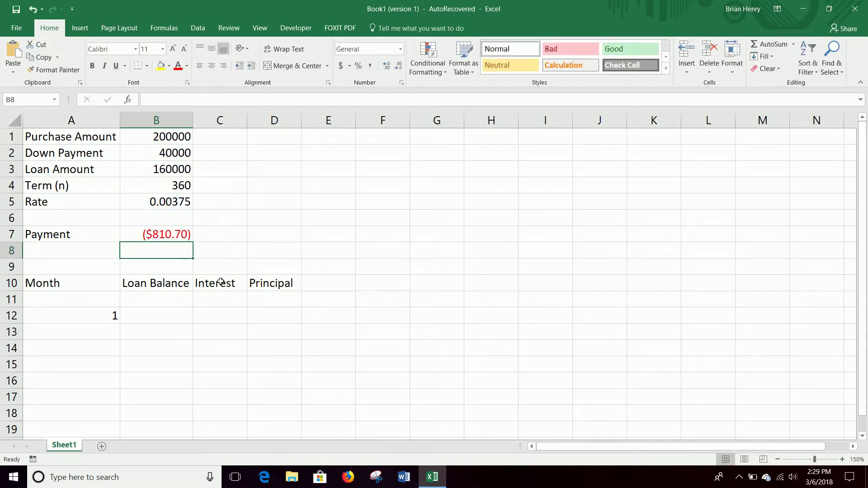
left_click(175, 240)
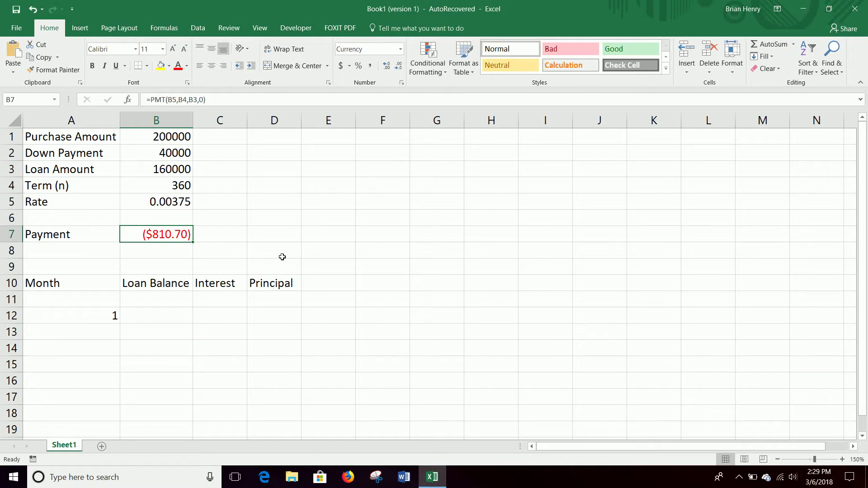
left_click(388, 69)
left_click(387, 69)
left_click(388, 69)
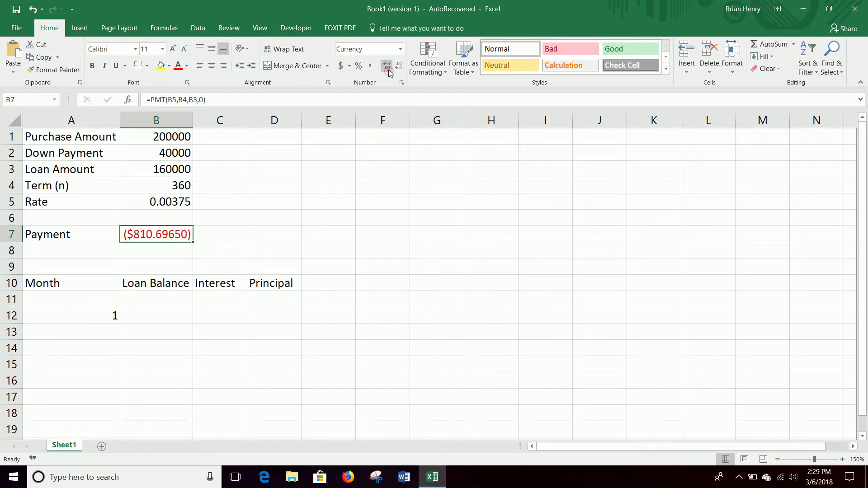
left_click(398, 68)
left_click(399, 67)
left_click(398, 68)
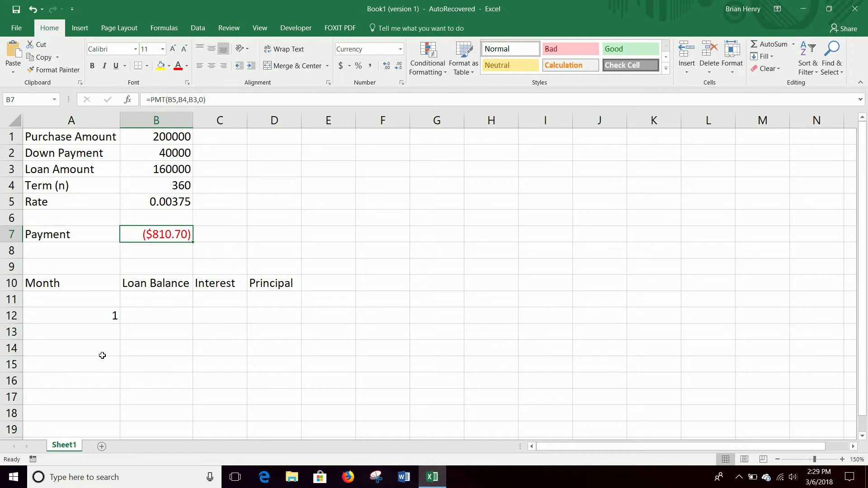
- Set the starting Loan Balance in B11 to =B3, showing 160000
left_click(100, 318)
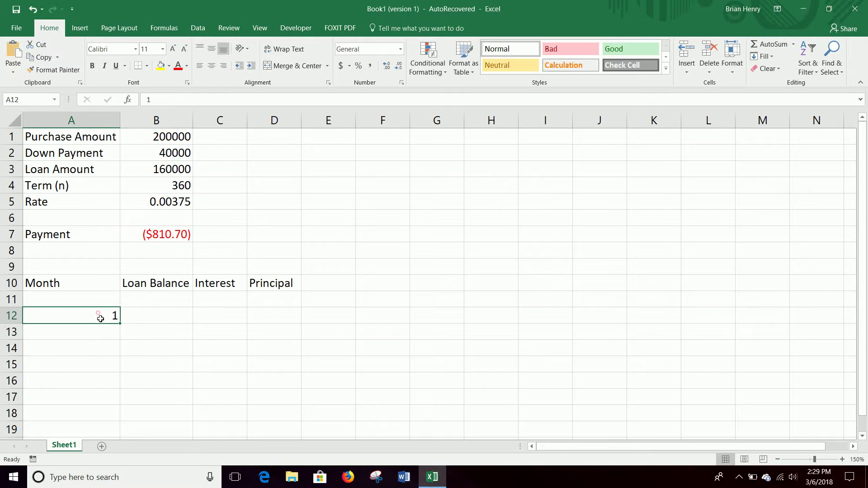
left_click(167, 295)
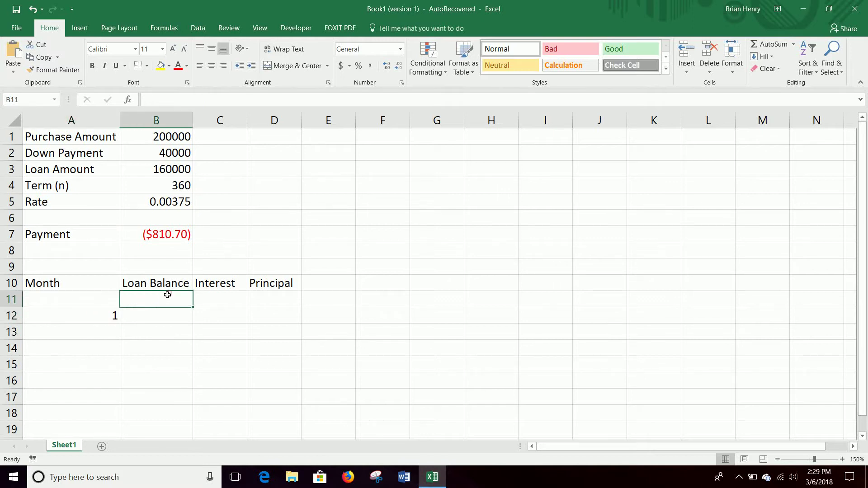
type("=")
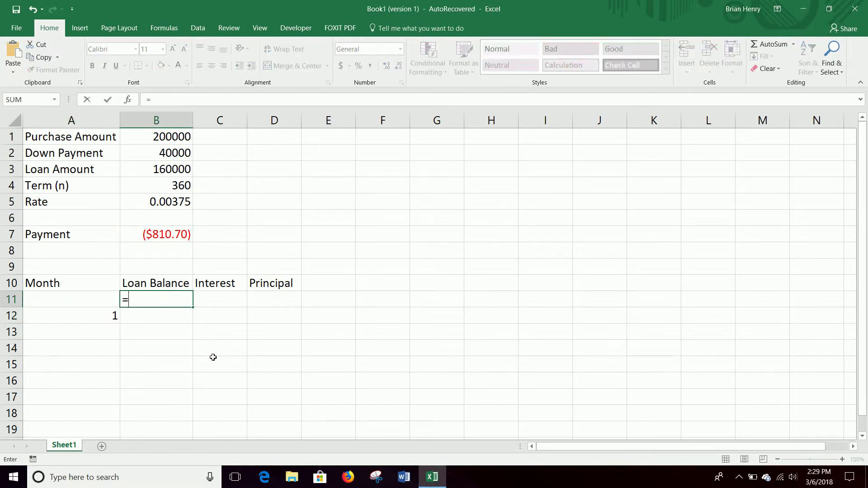
left_click(179, 169)
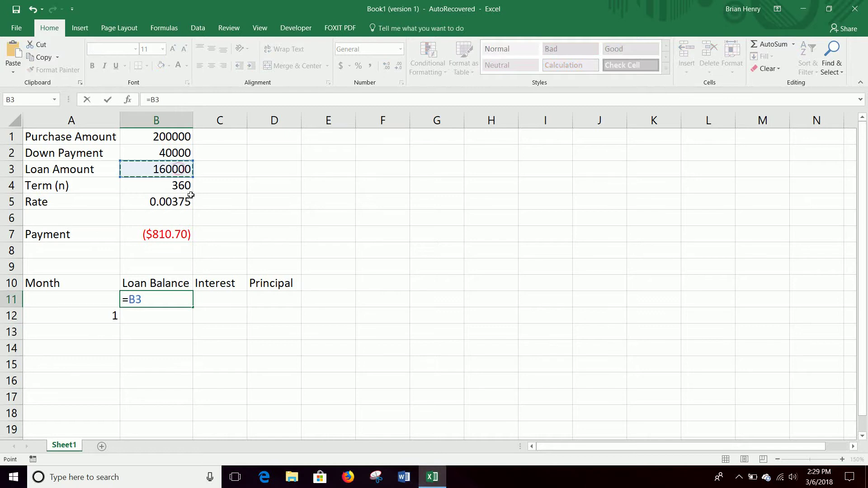
key("Return")
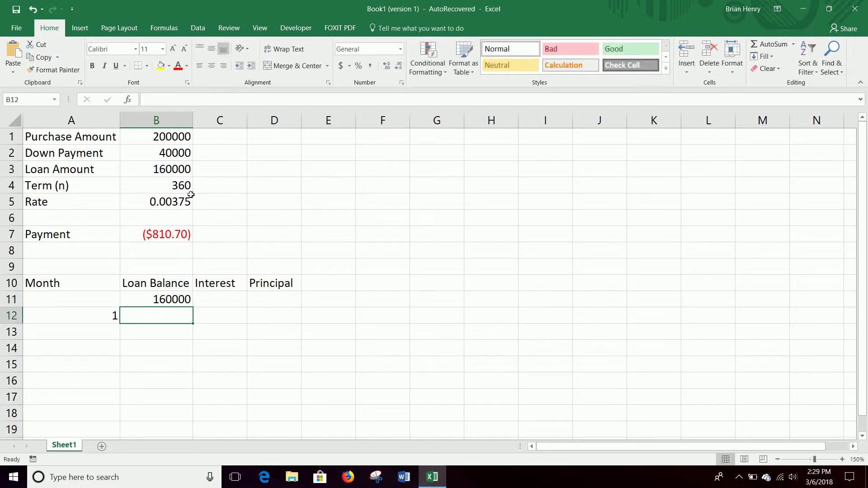
- Fill the Month column down from 1 to 360 using months 1 and 2
left_click(94, 320)
left_click(98, 330)
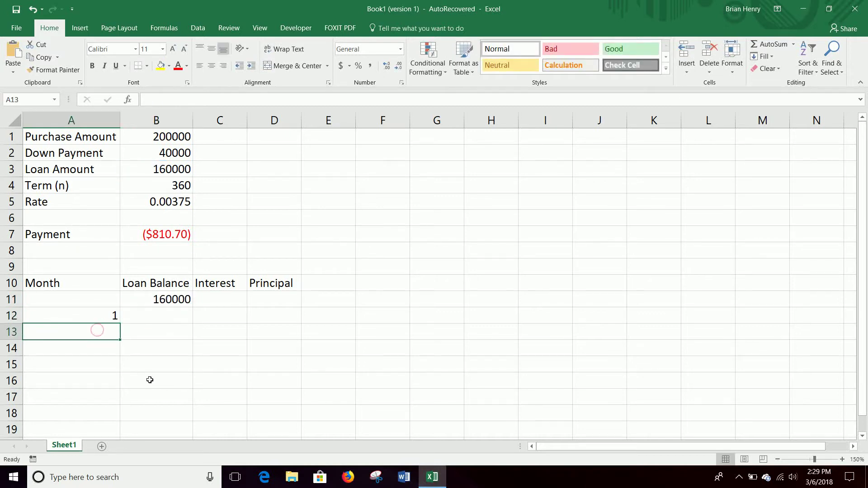
type("2")
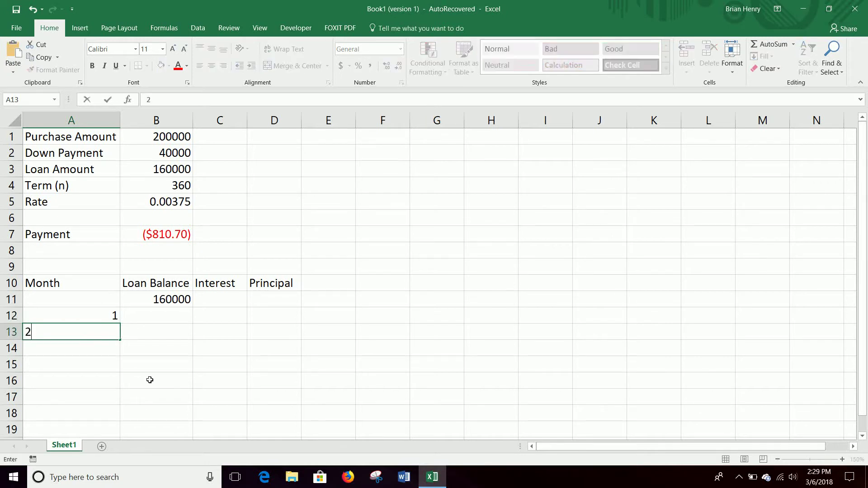
key("Return")
key("Up")
key("Up")
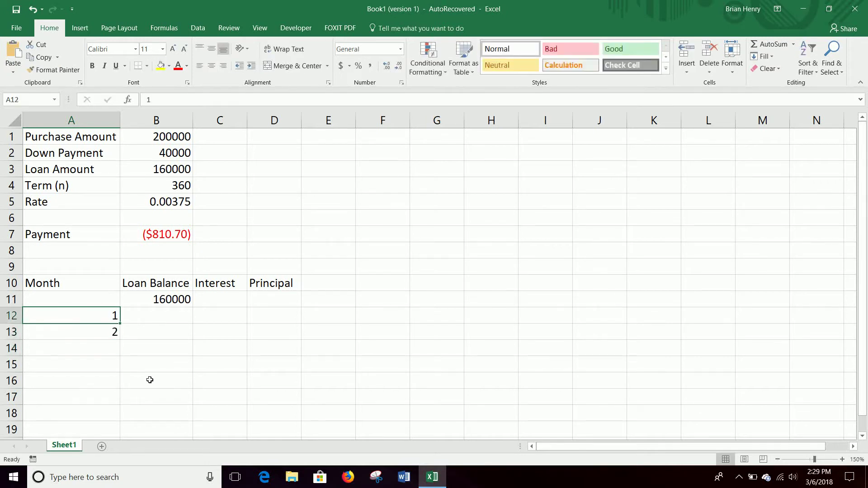
key("shift+Down")
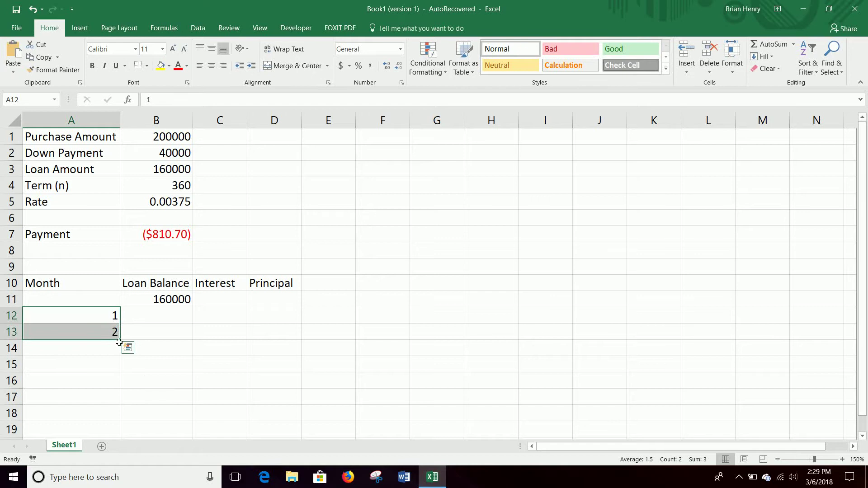
left_click_drag(119, 339, 111, 415)
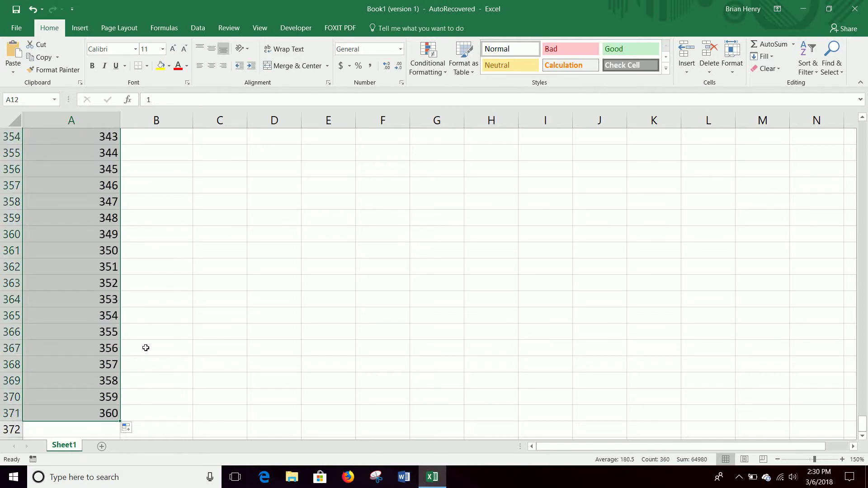
key("Right")
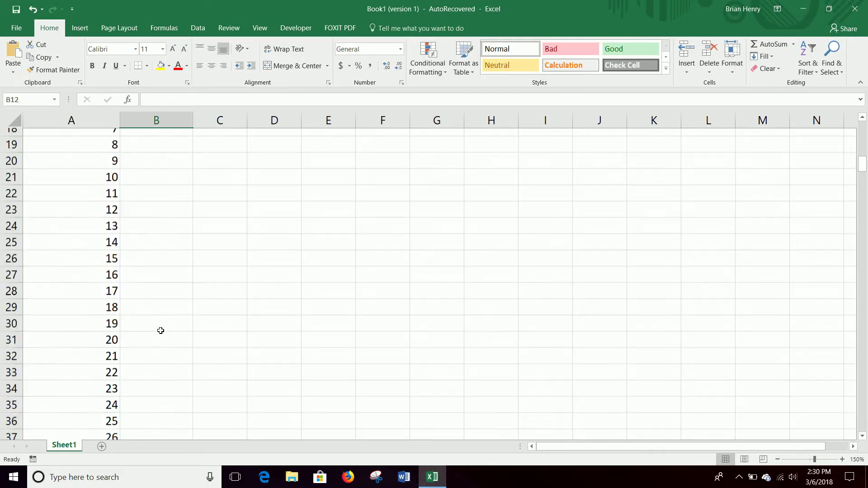
- Enter the month 1 interest formula =B11*$B$5 in C12
key("Up")
key("Up")
key("Up")
key("Up")
key("Up")
key("Up")
key("Up")
key("Up")
key("Up")
key("Up")
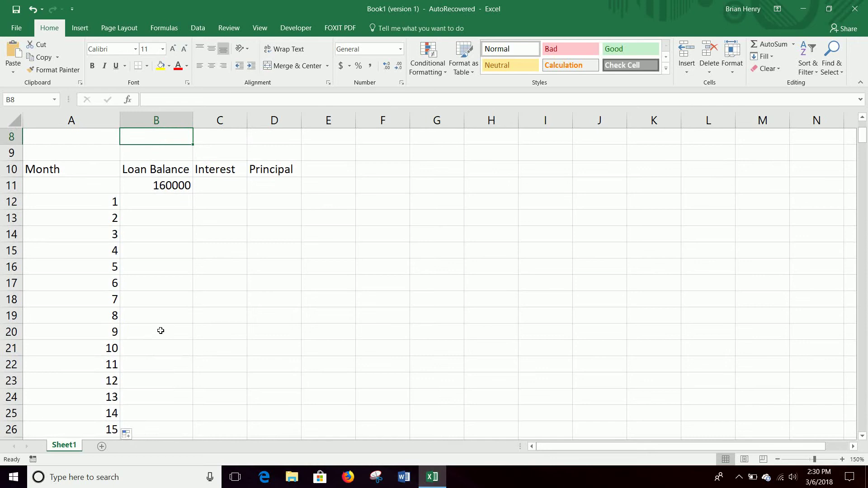
key("Up")
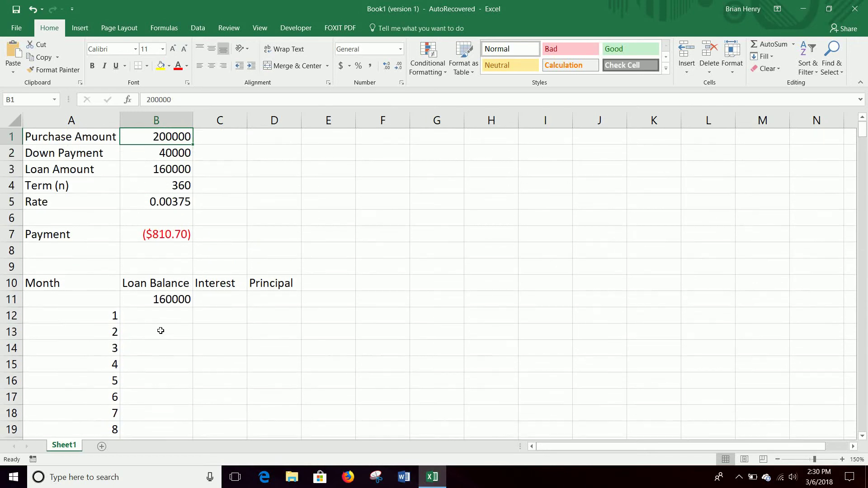
key("Down")
key("Down")
key("Down")
key("Down")
key("Down")
key("Down")
key("Down")
key("Down")
key("Down")
key("Down")
key("Down")
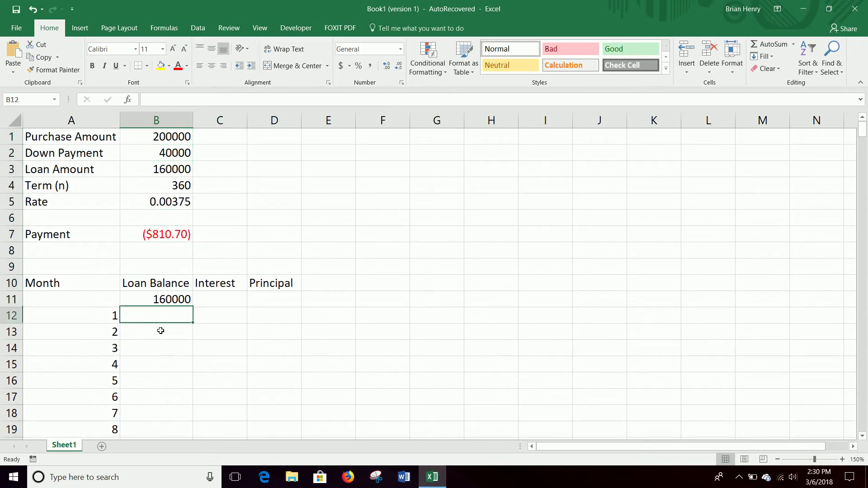
key("Down")
key("Right")
key("Up")
key("Left")
key("Right")
key("Right")
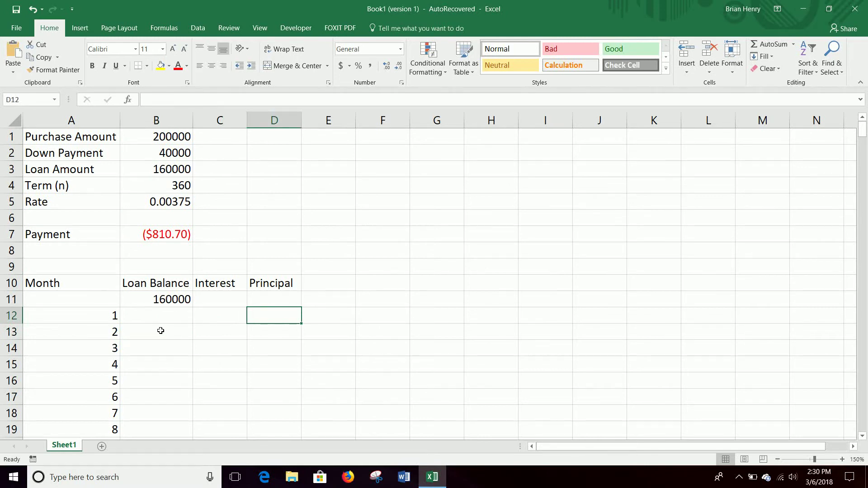
key("Left")
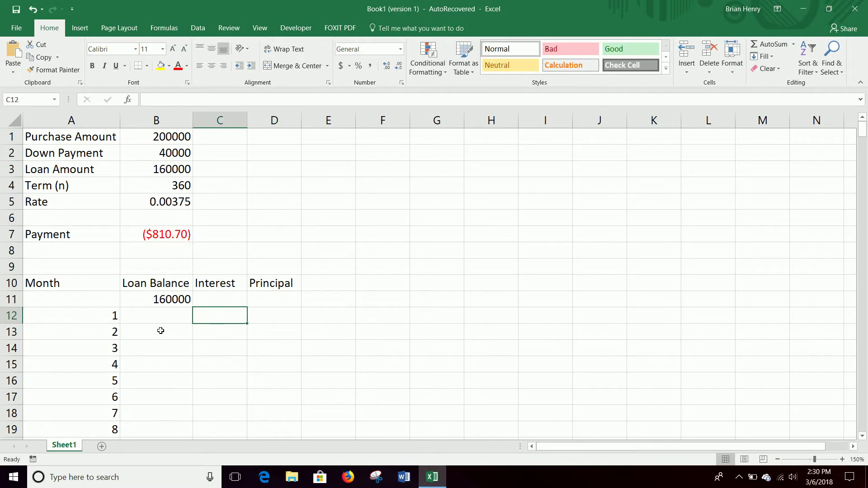
type("=")
key("Up")
key("Left")
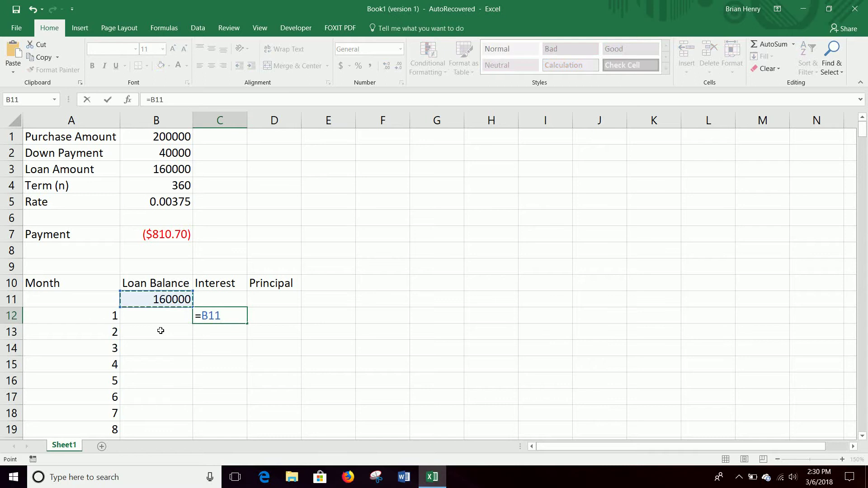
type("*")
left_click(165, 201)
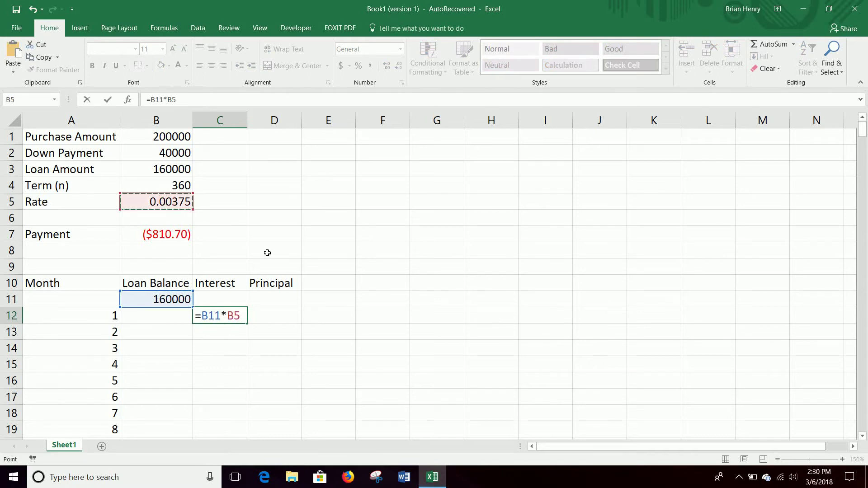
key("F4")
key("Return")
- Show C12's interest as 600.00 with two decimals and narrow column C
left_click(232, 316)
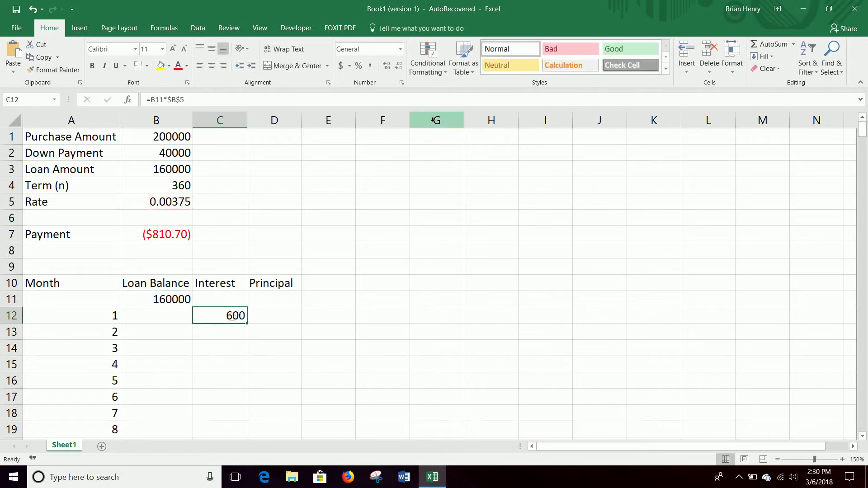
left_click(387, 65)
left_click(388, 65)
left_click(388, 65)
left_click(388, 66)
left_click(387, 65)
left_click(387, 66)
left_click(387, 66)
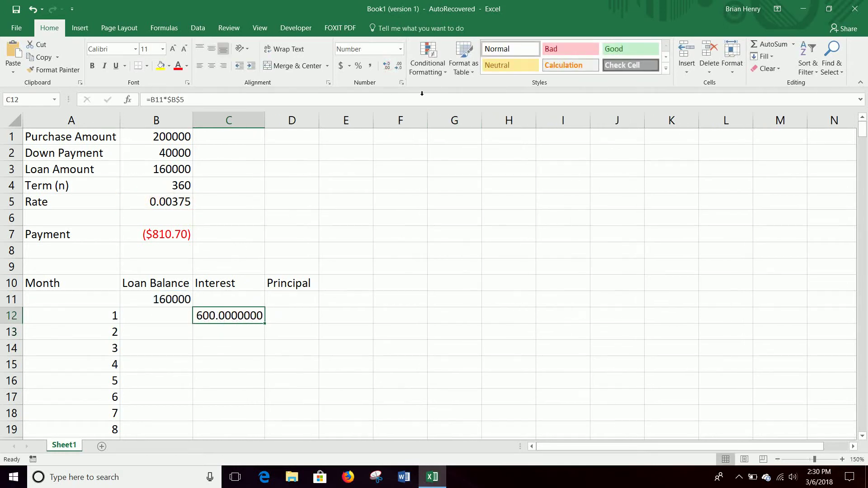
left_click(399, 66)
left_click(400, 66)
left_click(400, 67)
left_click(400, 66)
left_click(399, 66)
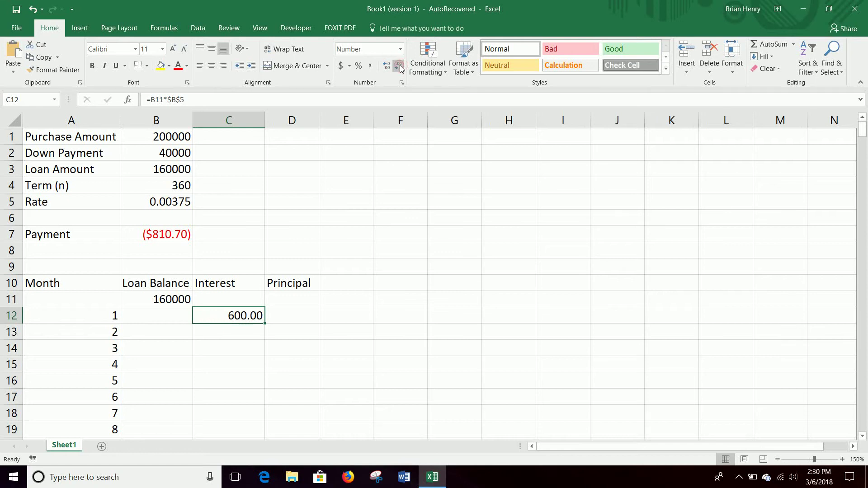
left_click_drag(265, 121, 251, 123)
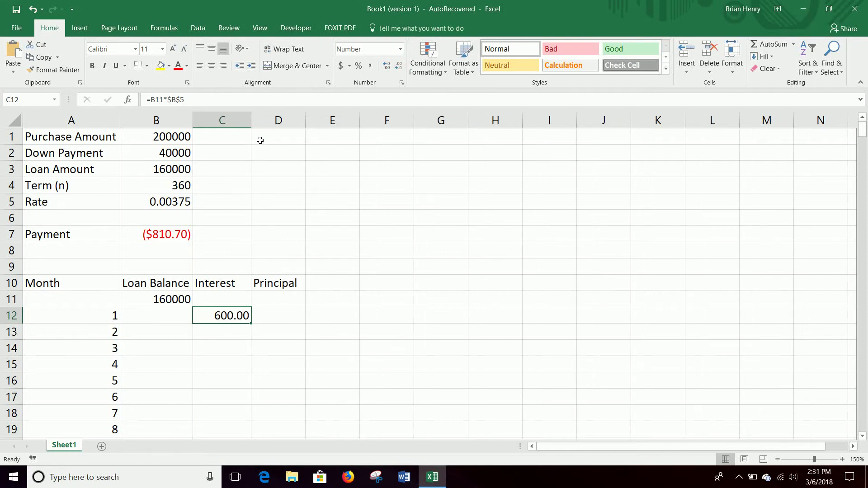
left_click(275, 315)
left_click(161, 236)
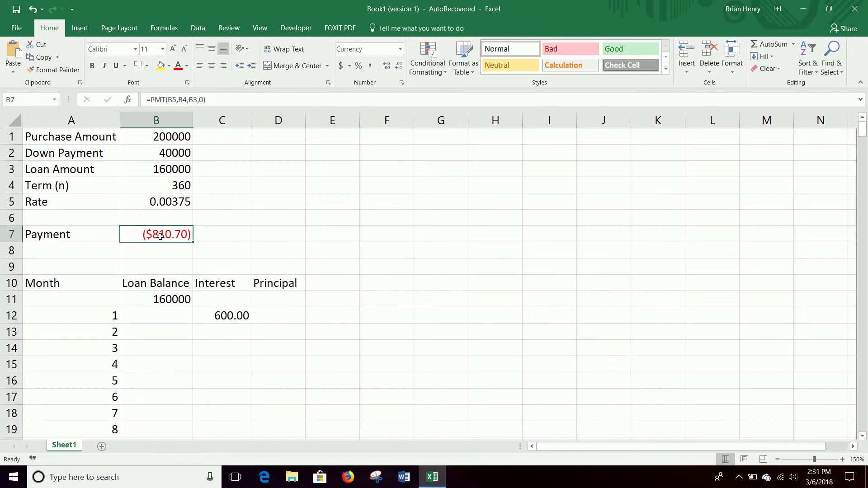
left_click(226, 314)
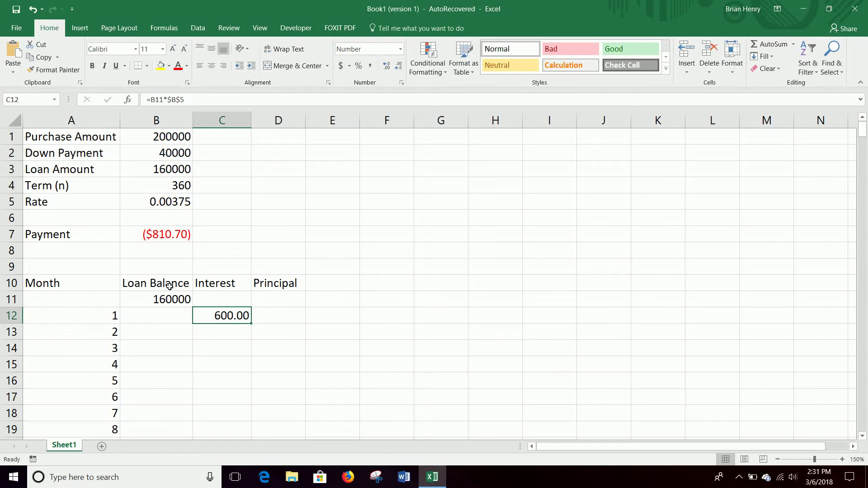
- Enter the month 1 principal formula =-B7-C12 in D12
left_click(289, 319)
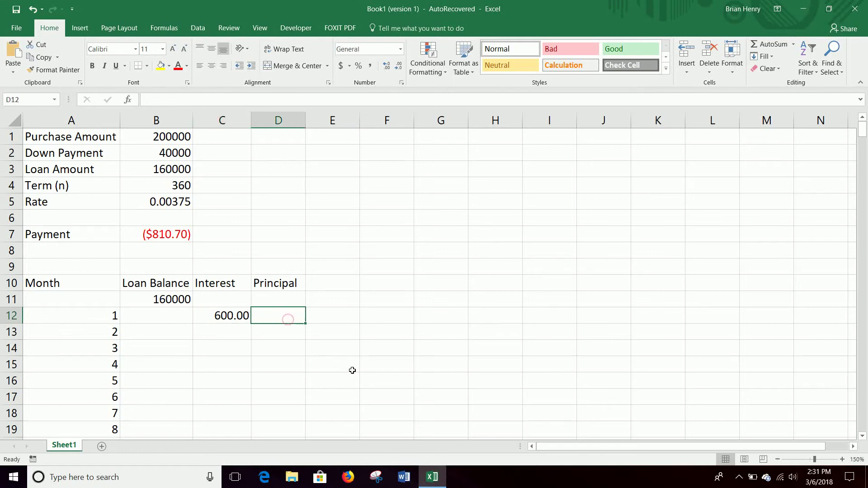
type("=-")
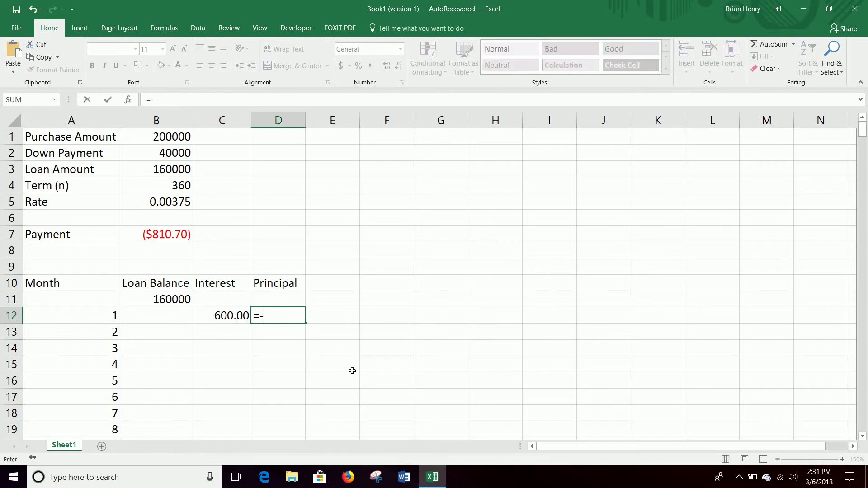
left_click(169, 237)
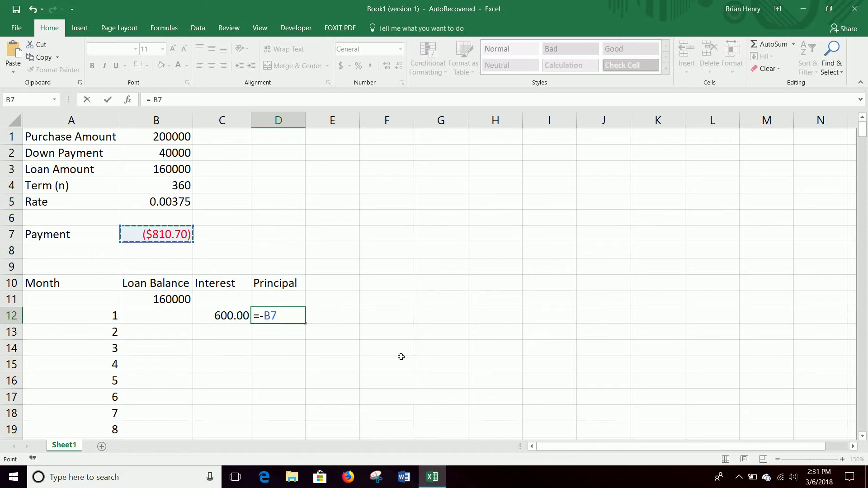
left_click(233, 317)
key("Return")
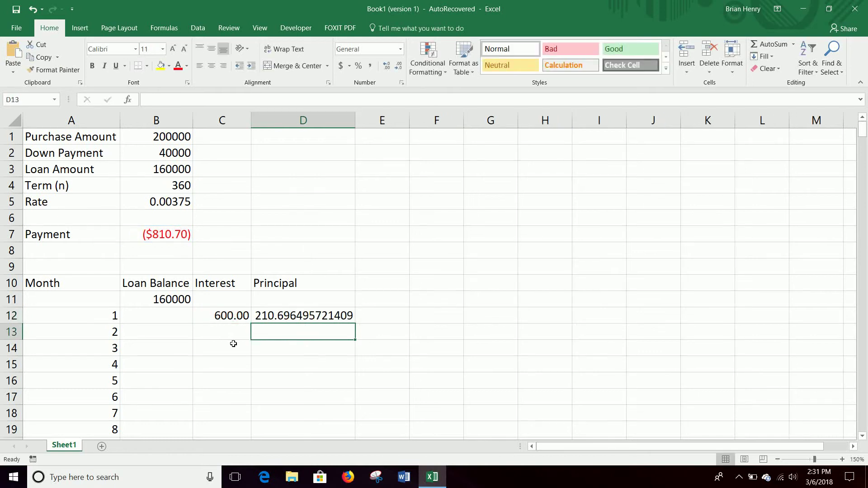
- Format the principal as 210.70 with two decimals and narrow column D
left_click(311, 319)
left_click(398, 68)
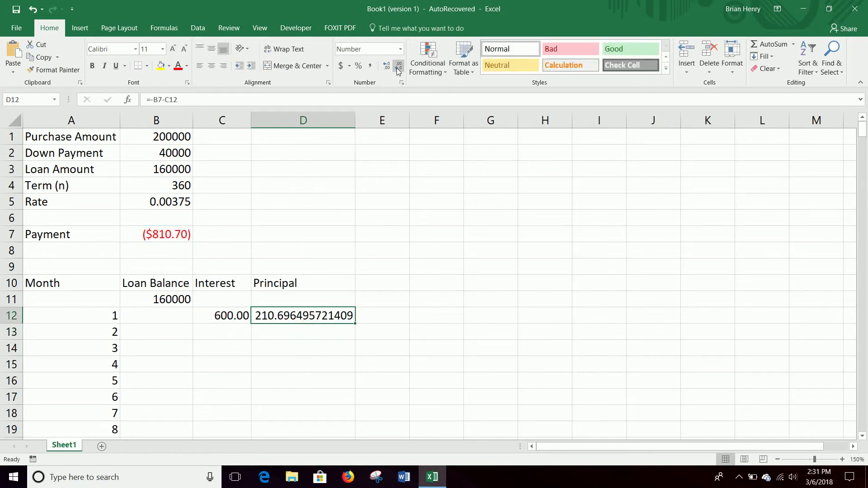
left_click(398, 69)
left_click(398, 68)
left_click(398, 69)
left_click(397, 69)
left_click(398, 69)
left_click(397, 69)
left_click(398, 69)
left_click(397, 68)
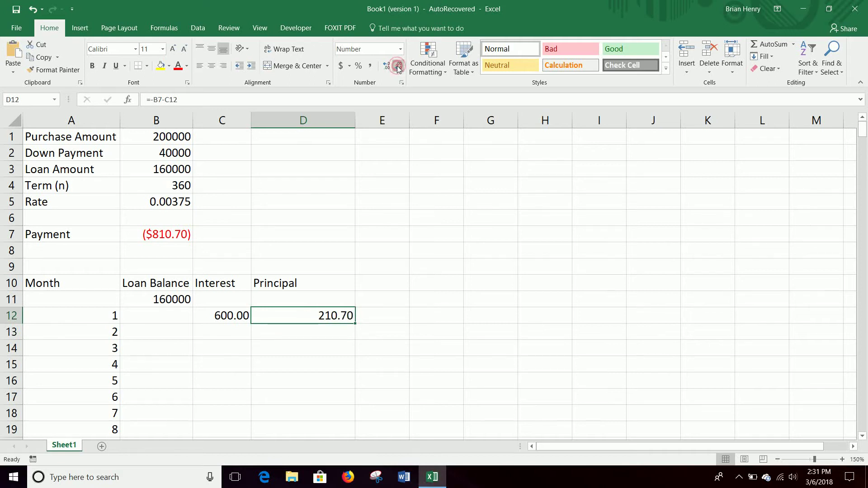
left_click_drag(355, 120, 310, 123)
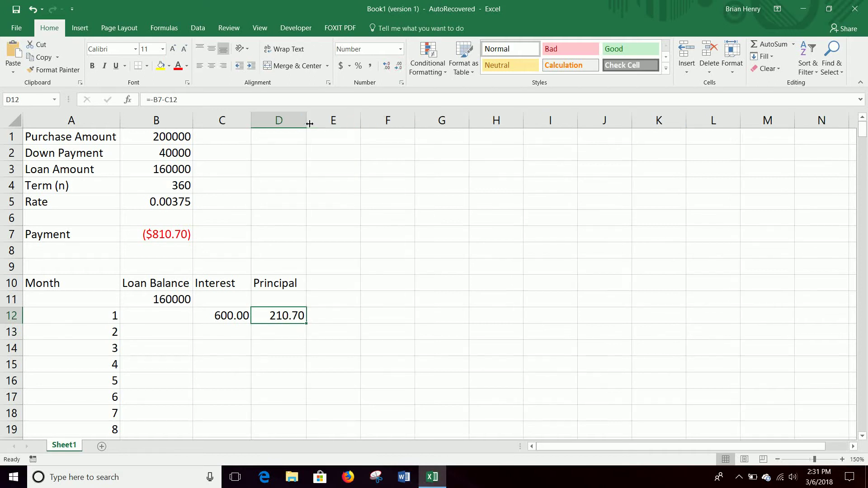
left_click(233, 319)
left_click(262, 316)
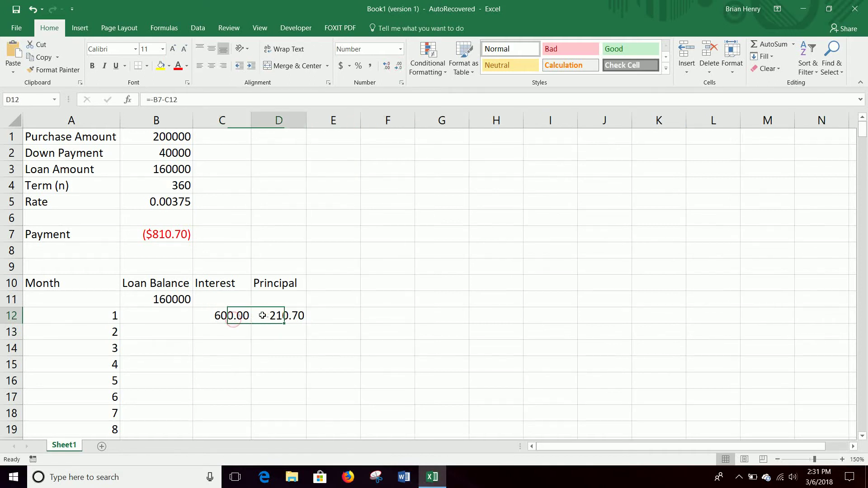
left_click_drag(262, 315, 231, 316)
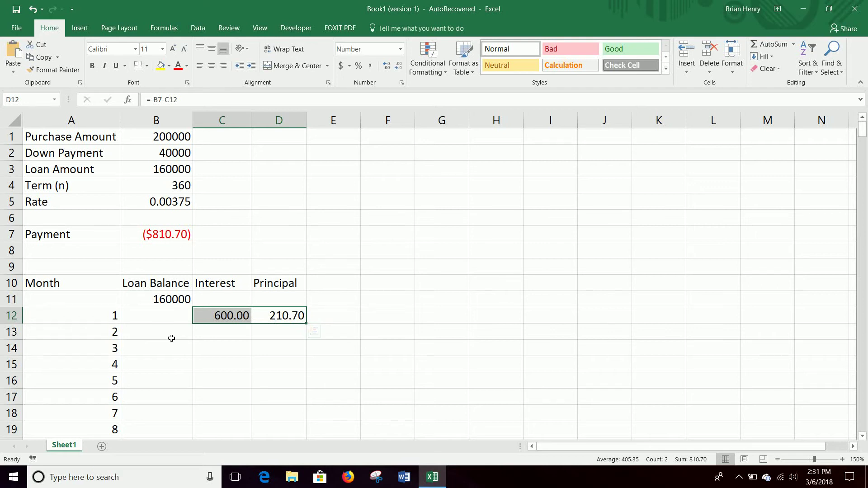
- Enter the month 1 balance formula =B11-D12 in B12, showing 159789.30
left_click(158, 319)
type("=")
key("Up")
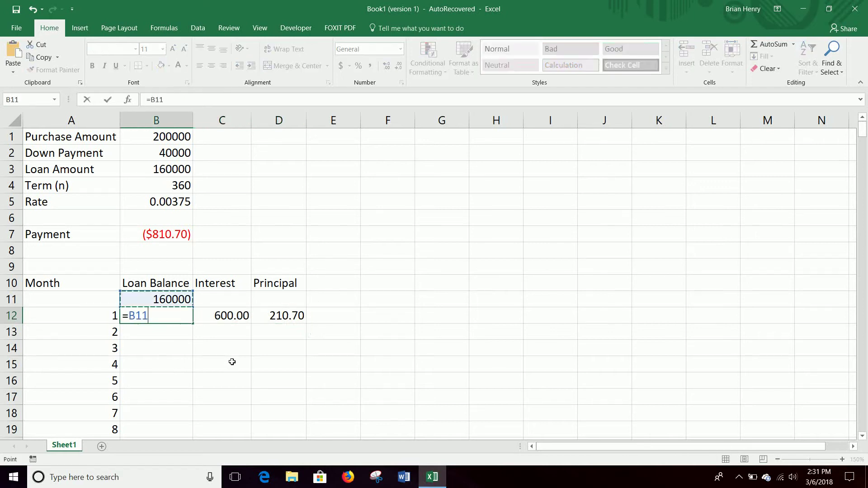
type("-")
left_click(285, 319)
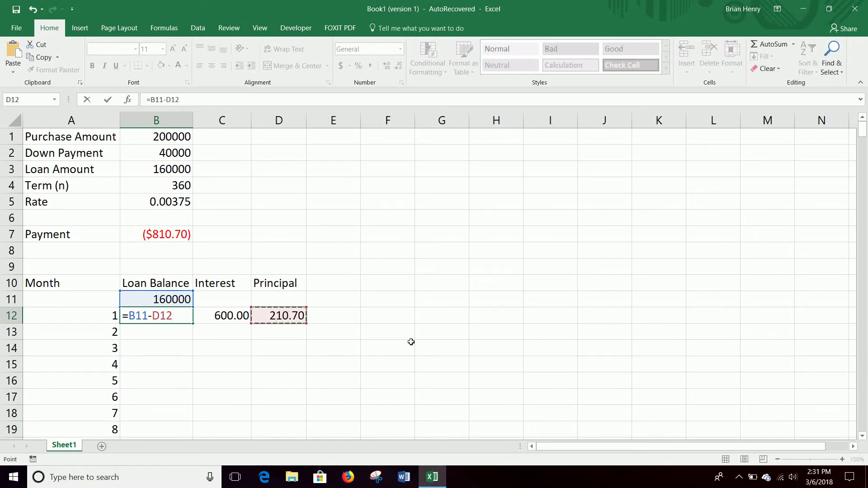
key("Return")
type("00")
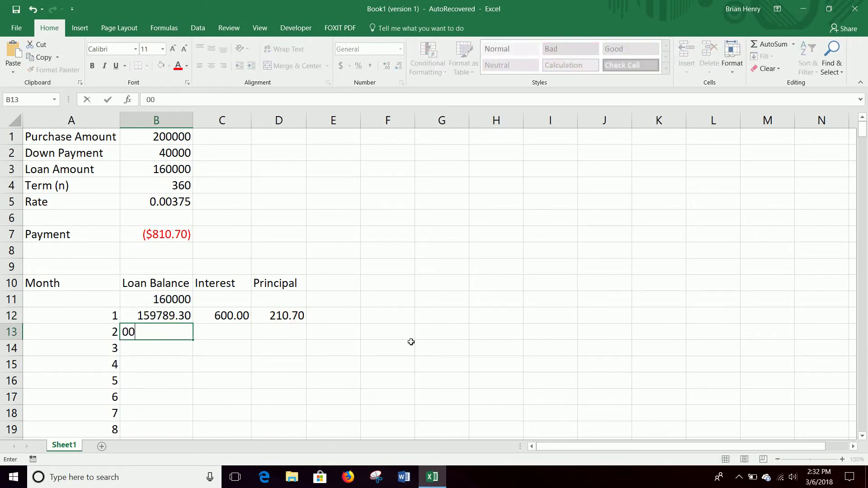
key("Escape")
- Change D12's formula to use $B$7, keep two decimals, and select B12:D12
key("Right")
key("Right")
key("Up")
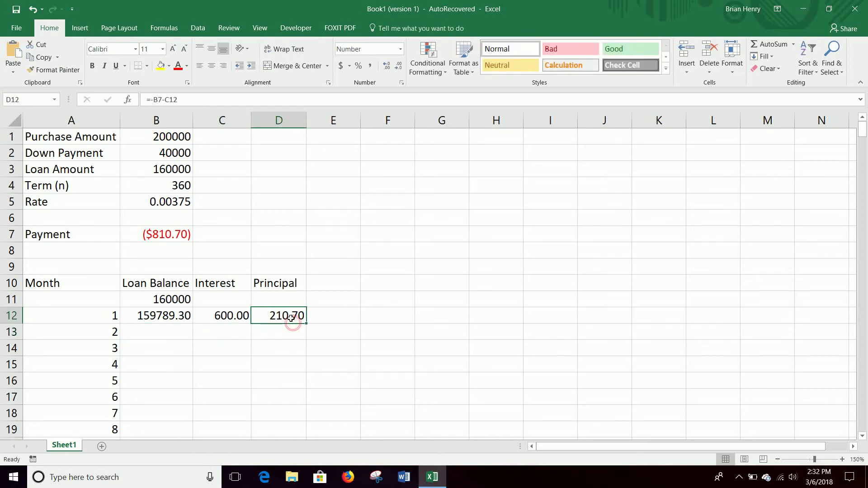
double_click(290, 315)
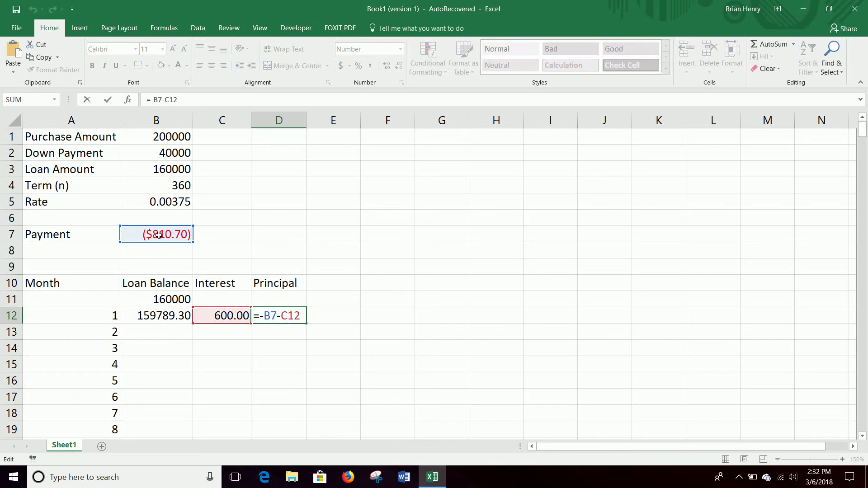
left_click(270, 315)
key("F4")
key("Return")
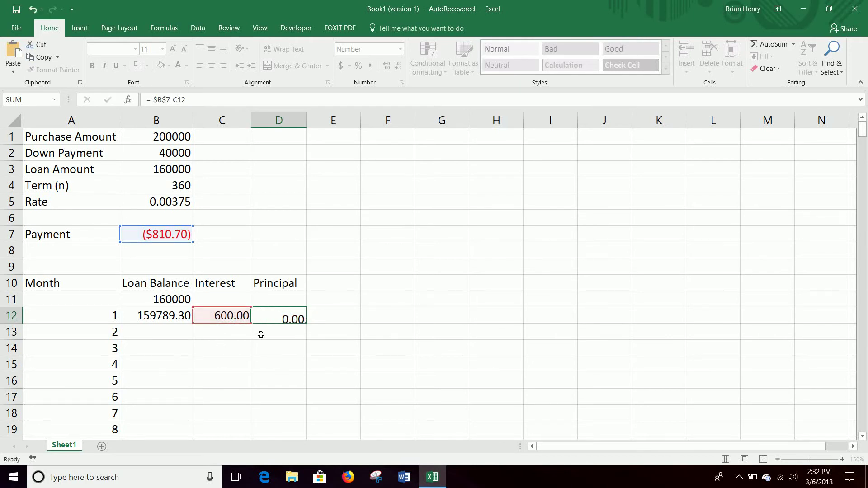
left_click(282, 309)
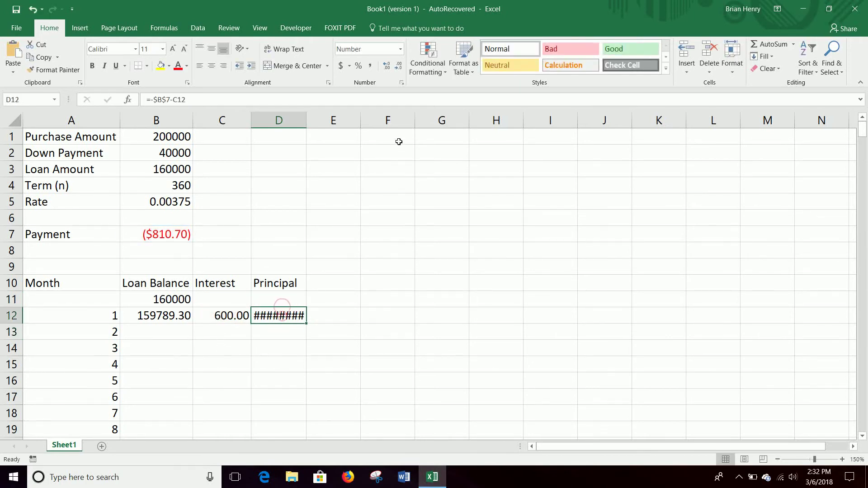
left_click(396, 69)
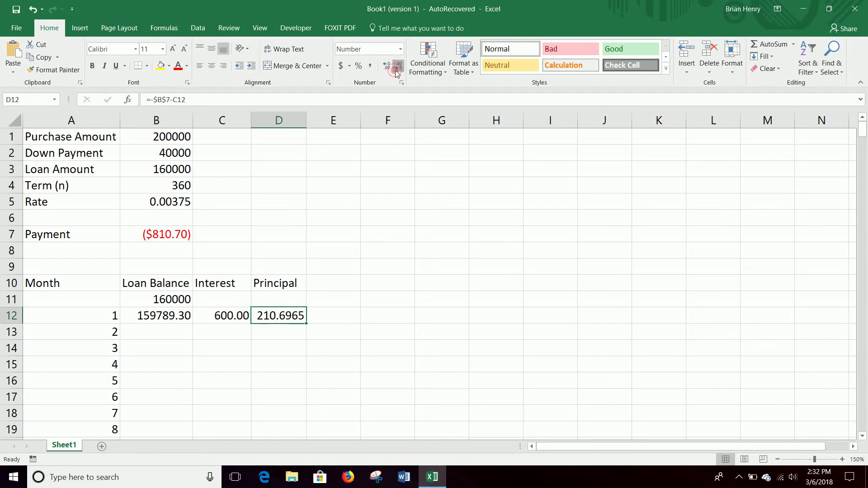
left_click(396, 68)
left_click(396, 69)
left_click(396, 69)
left_click(387, 66)
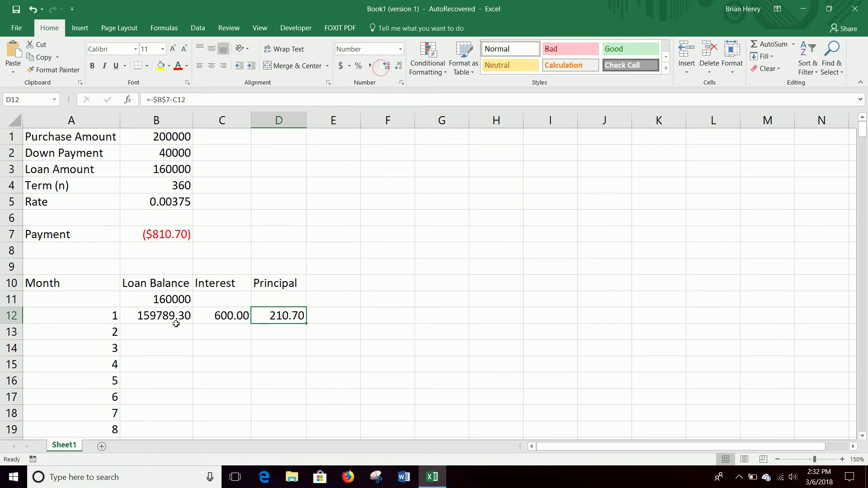
left_click_drag(154, 316, 273, 322)
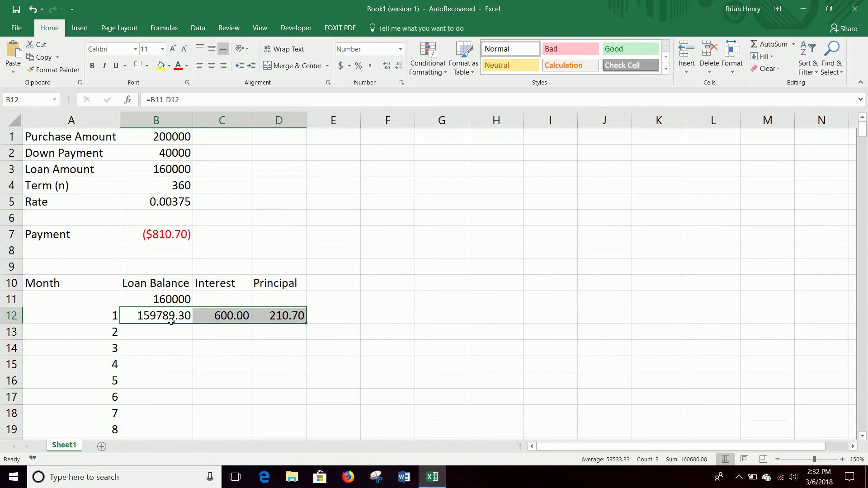
double_click(307, 325)
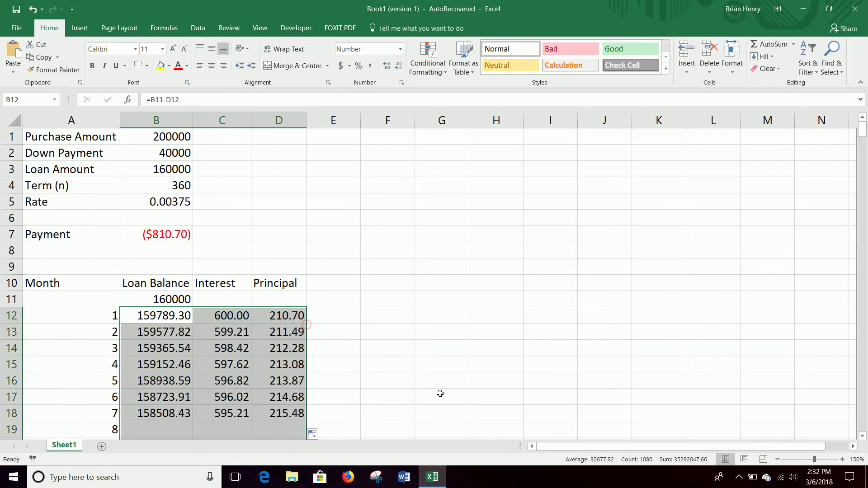
left_click(281, 362)
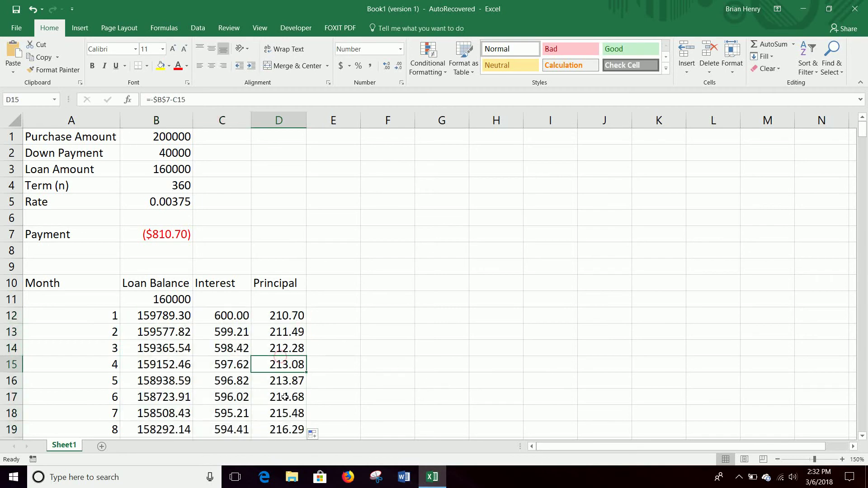
key("ctrl+Down")
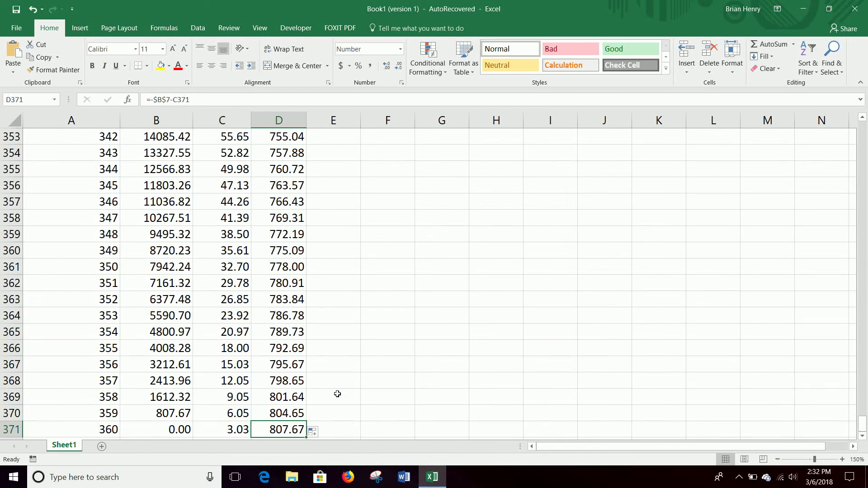
scroll(335, 395, "down", 3)
left_click(100, 268)
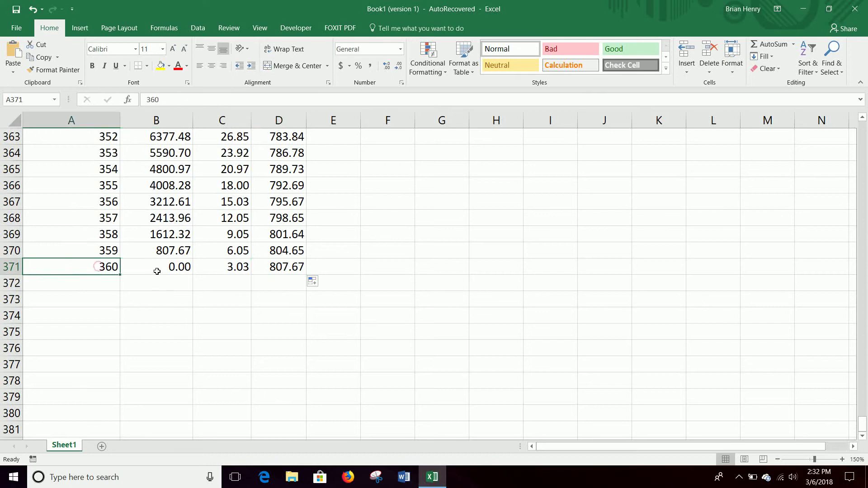
left_click(156, 271)
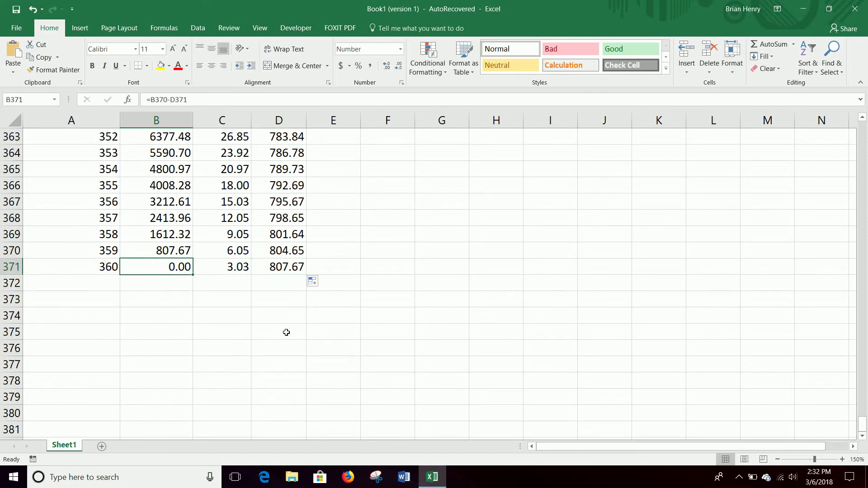
left_click(240, 265)
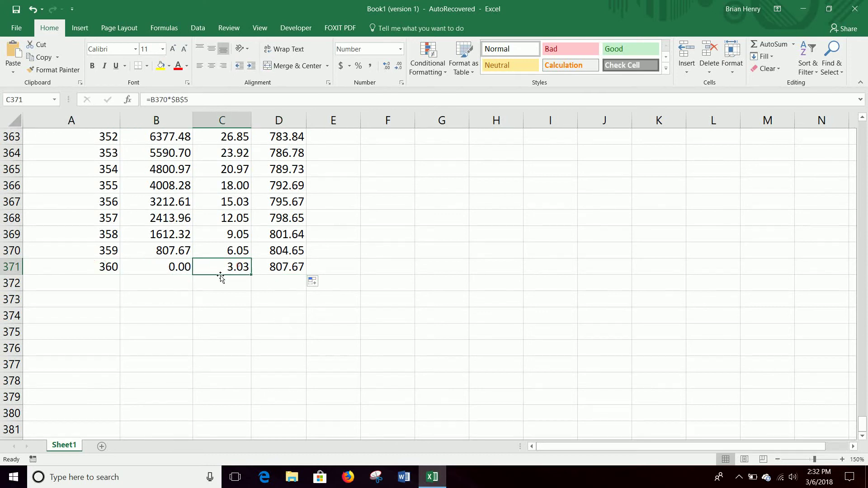
left_click(284, 270)
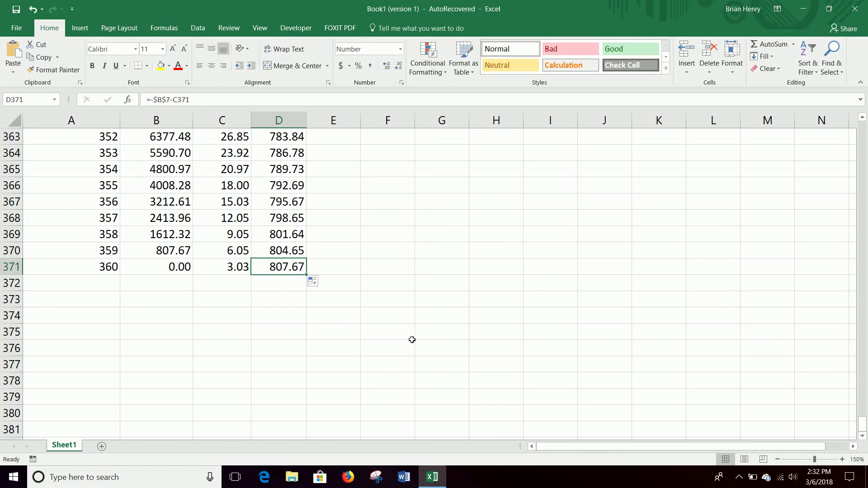
key("ctrl+Up")
scroll(412, 340, "up", 4)
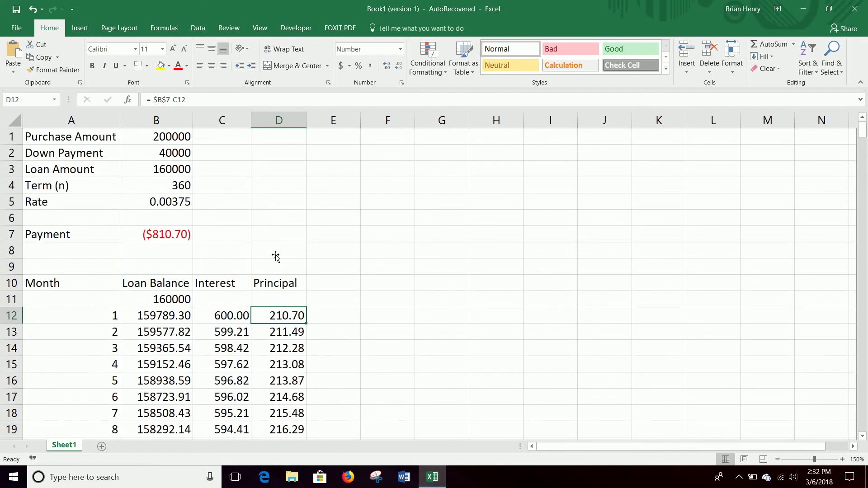
left_click(178, 231)
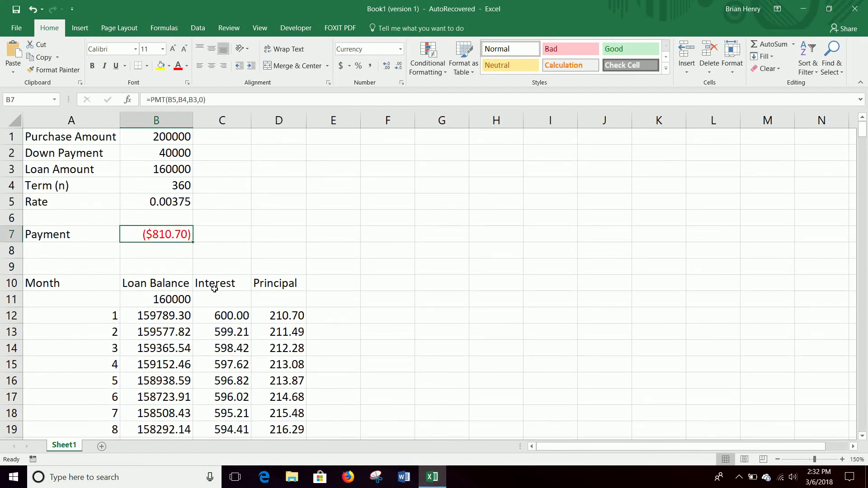
scroll(238, 317, "down", 20)
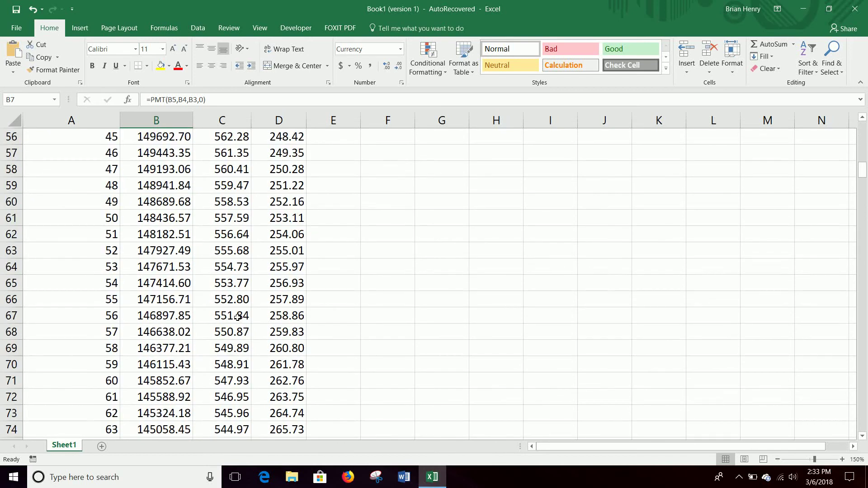
scroll(227, 232, "down", 18)
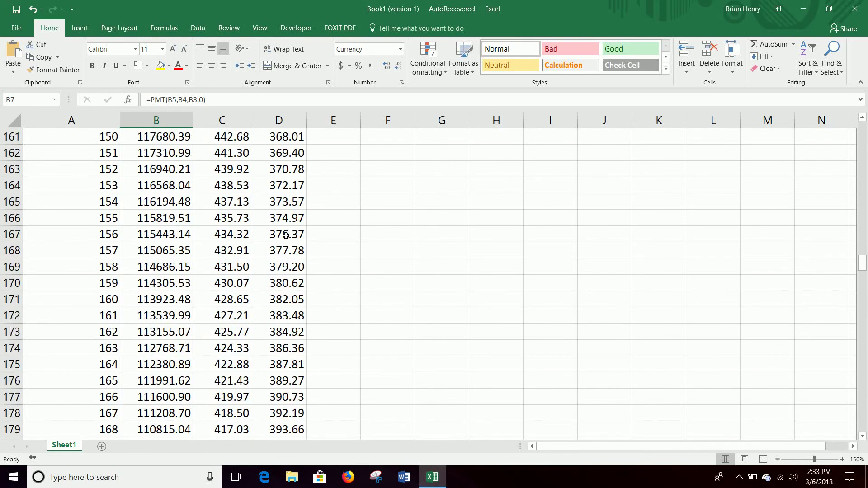
scroll(310, 339, "down", 12)
scroll(296, 342, "down", 20)
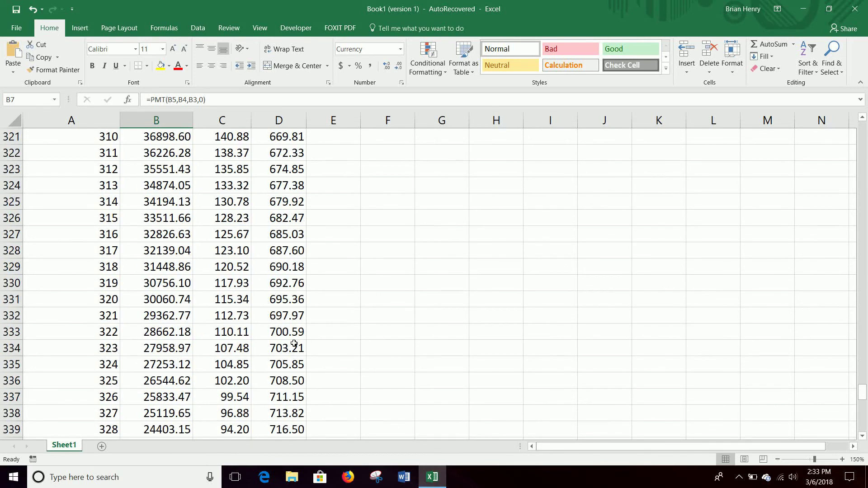
scroll(185, 306, "down", 8)
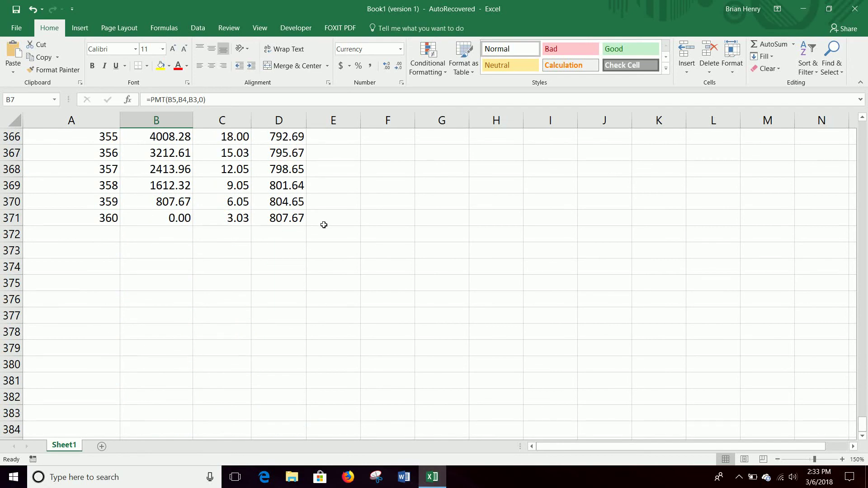
left_click(289, 222)
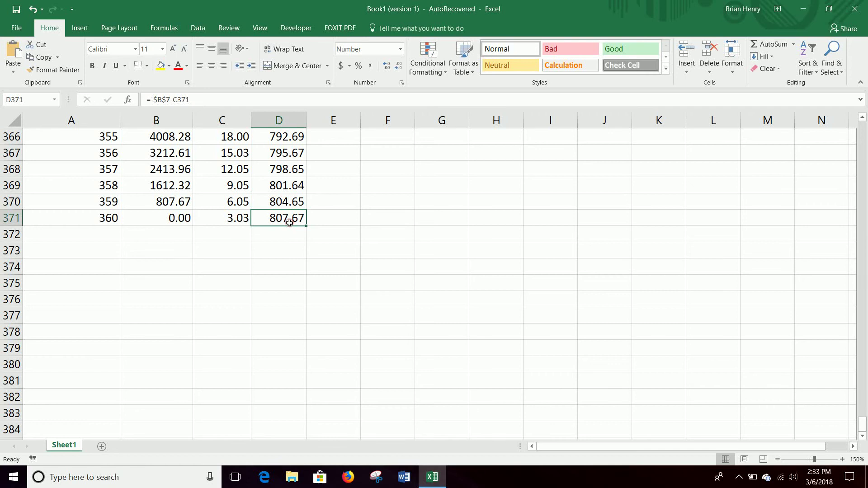
key("ctrl+Up")
scroll(293, 222, "up", 4)
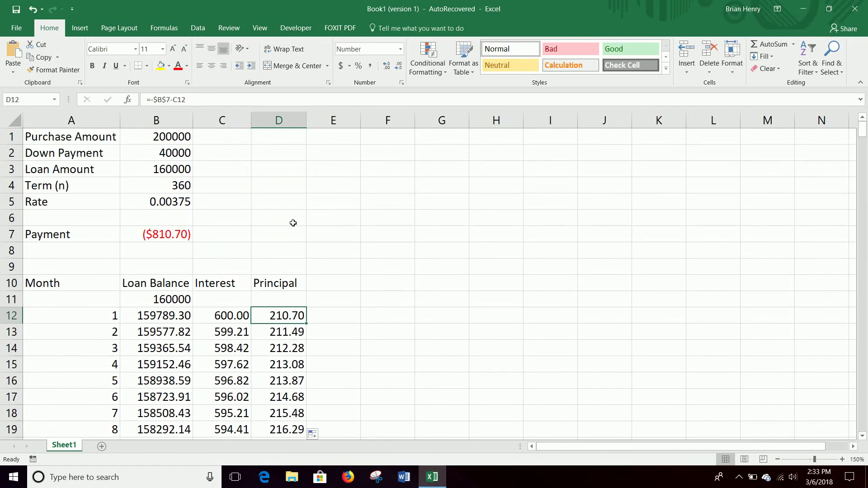
scroll(294, 222, "down", 3)
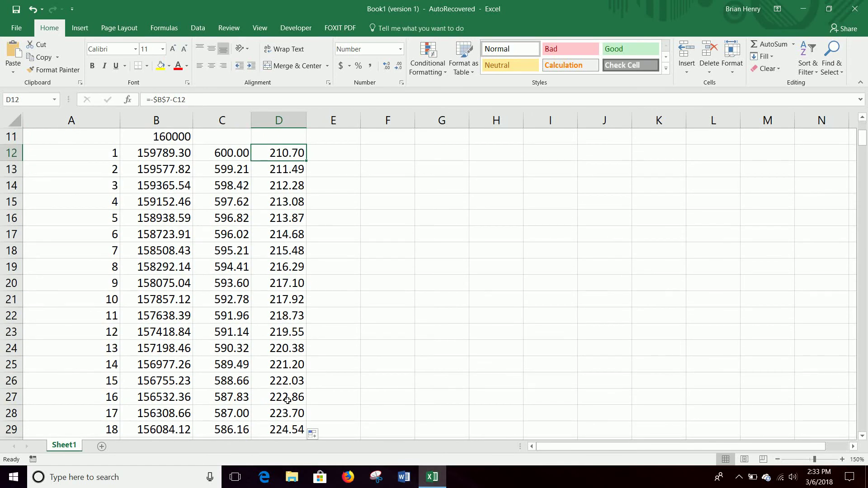
scroll(300, 393, "down", 2)
scroll(301, 391, "up", 2)
left_click(276, 303)
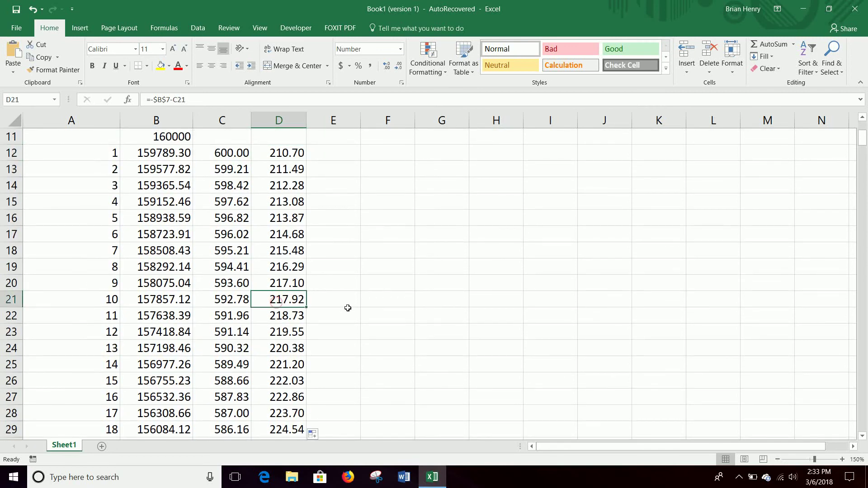
left_click(198, 99)
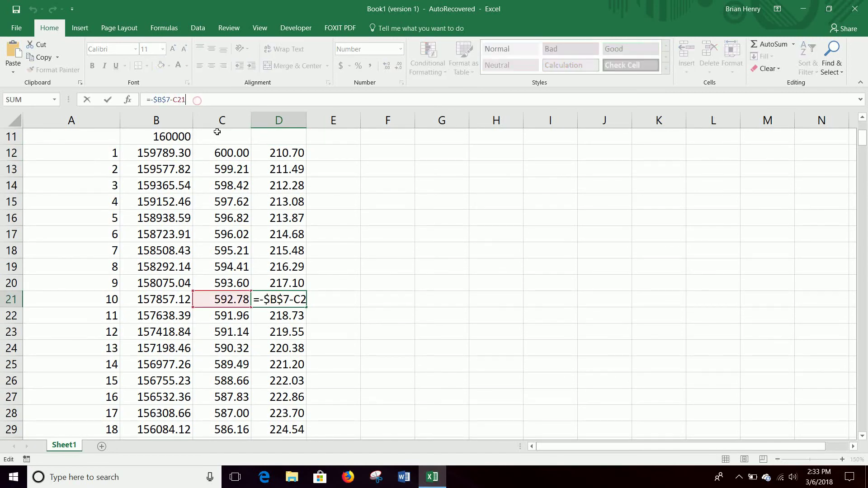
type("+500")
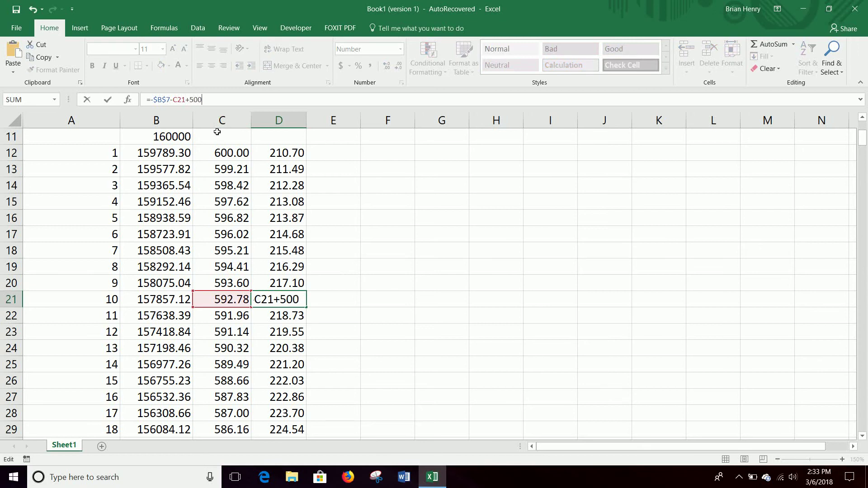
key("Return")
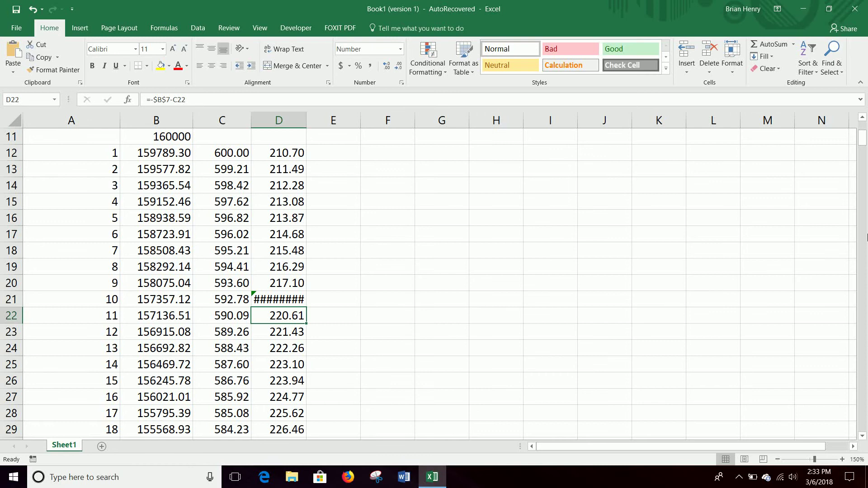
key("ctrl+Down")
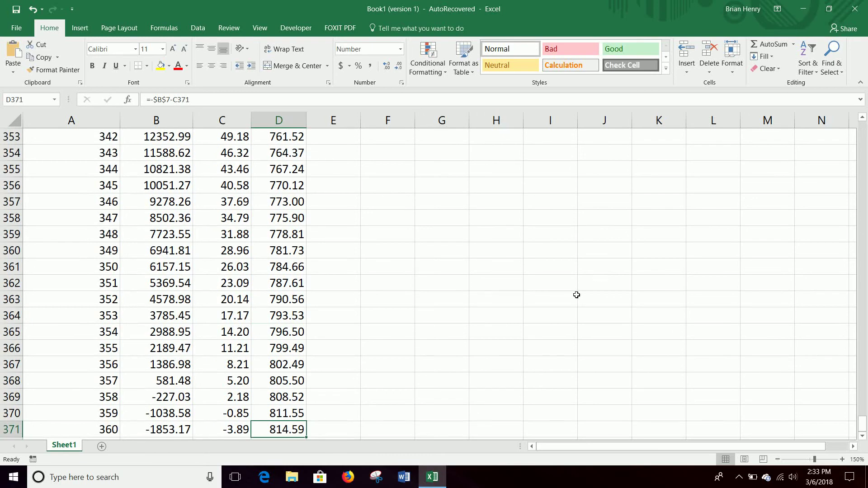
scroll(372, 311, "down", 3)
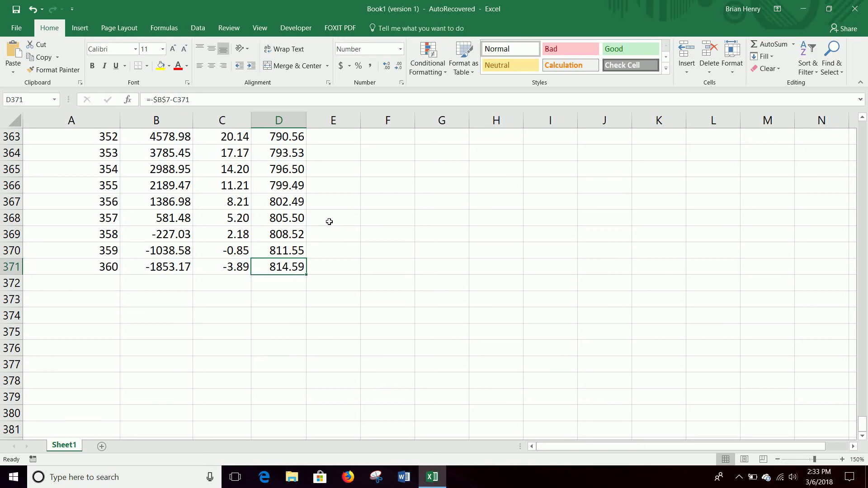
key("ctrl+Up")
left_click(286, 283)
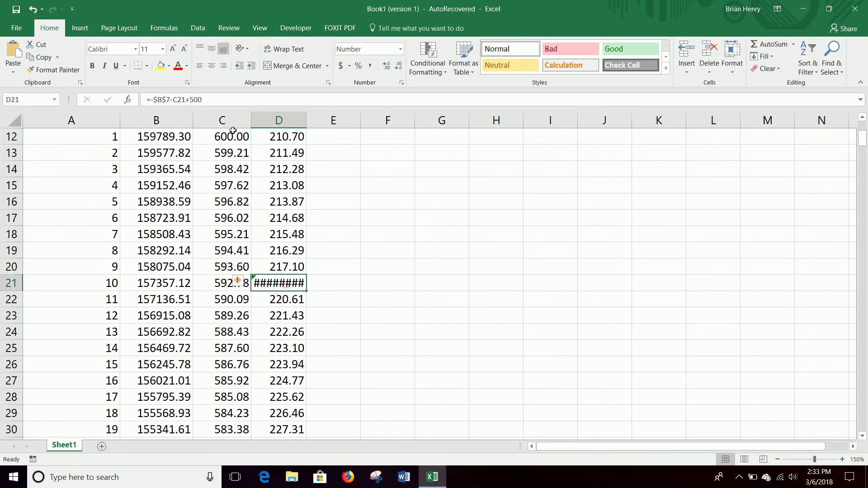
left_click(224, 97)
key("BackSpace")
key("BackSpace")
key("BackSpace")
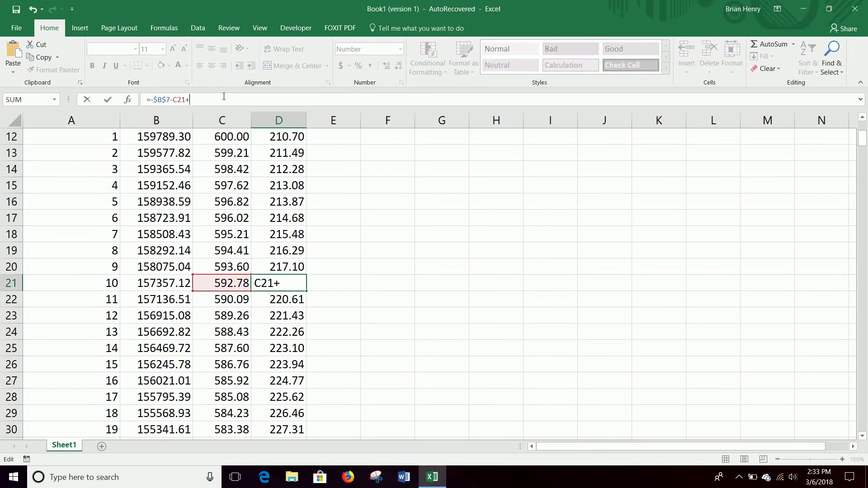
key("Return")
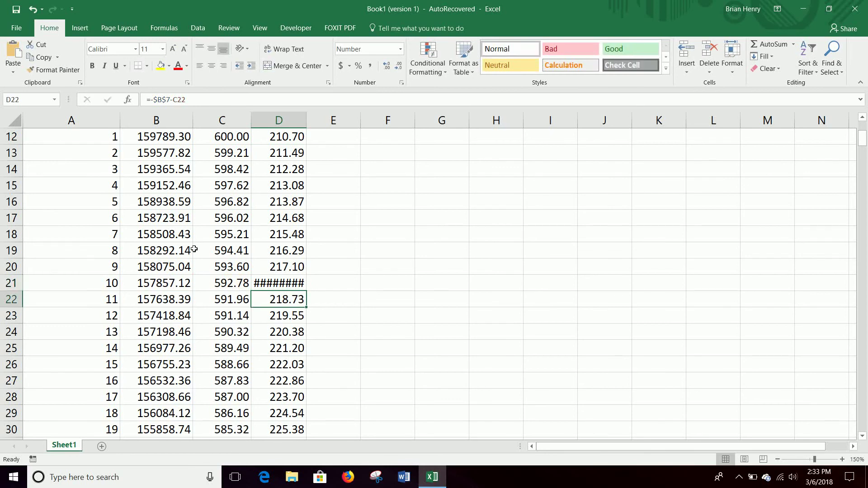
left_click(274, 285)
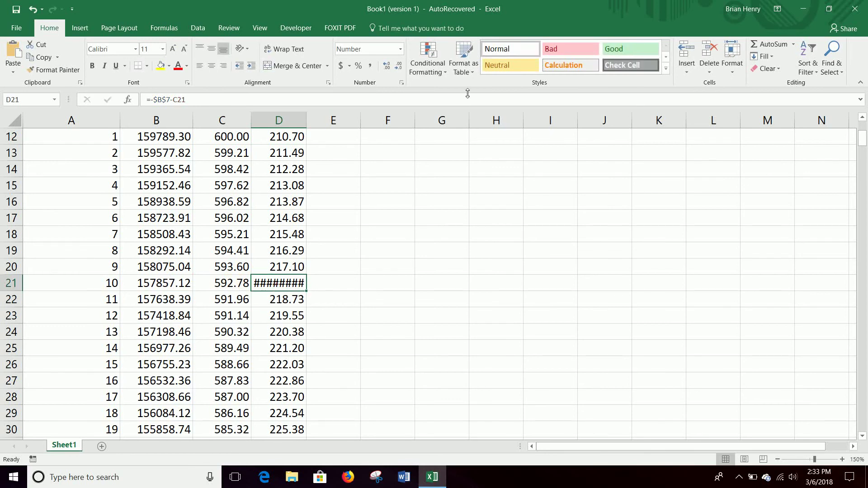
left_click(402, 66)
left_click(401, 67)
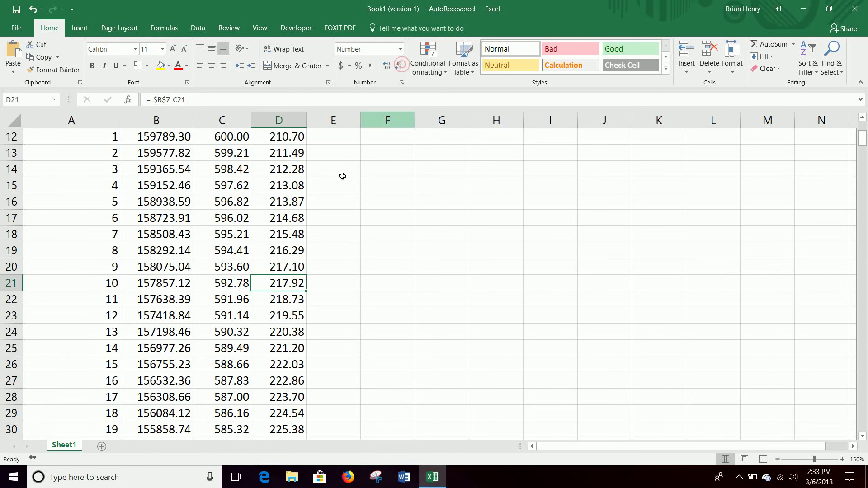
- Change the purchase amount to 27500 and the down payment to 2500
scroll(326, 231, "up", 4)
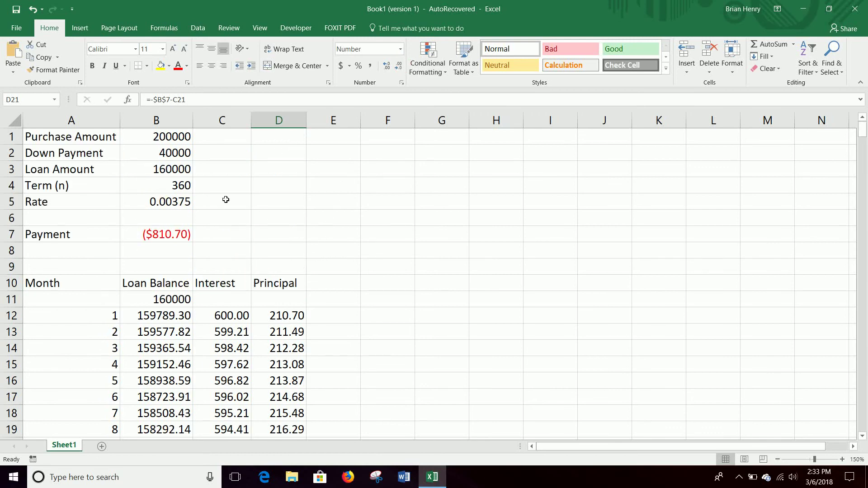
left_click(175, 140)
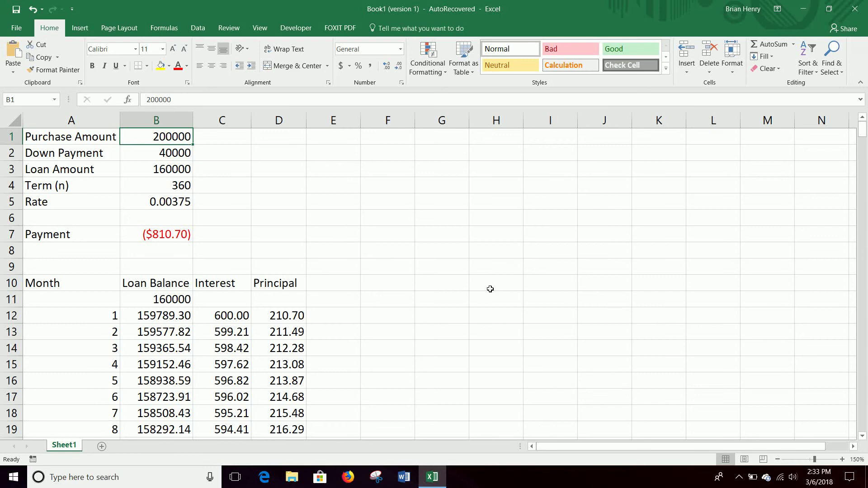
type("27500")
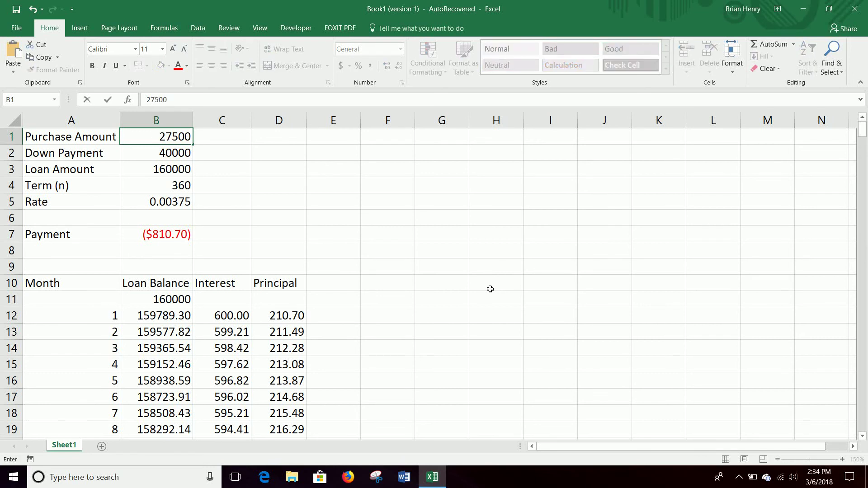
key("Return")
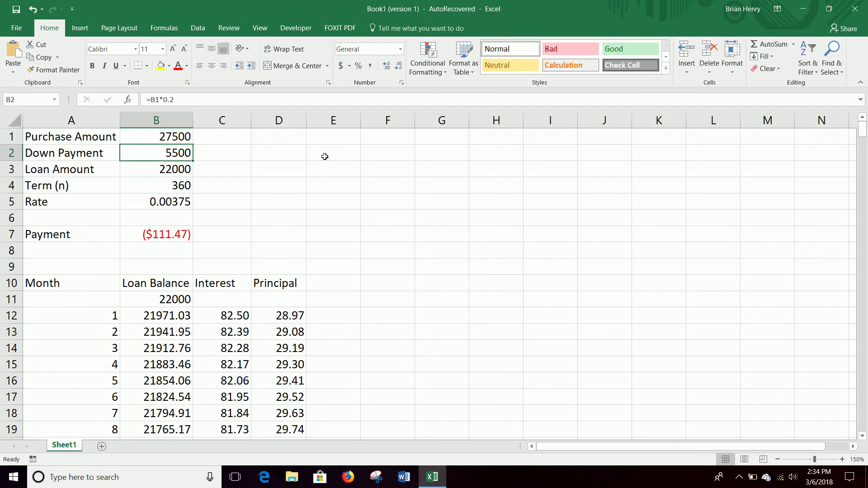
type("2500")
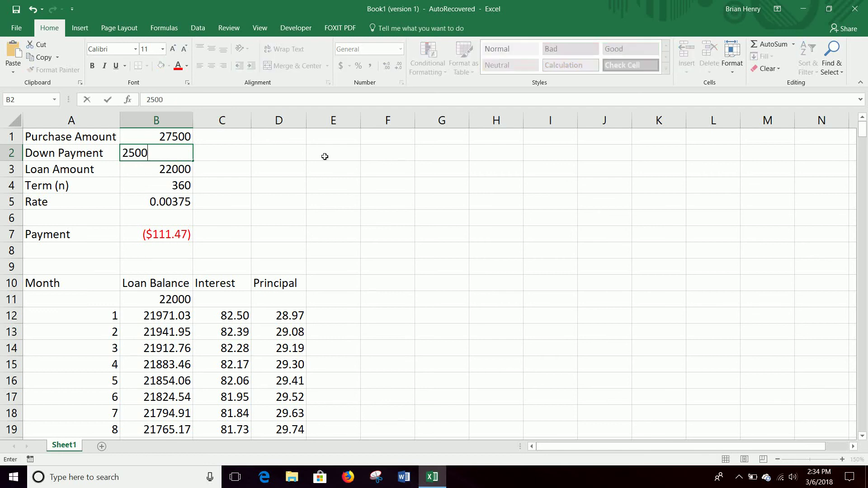
key("Return")
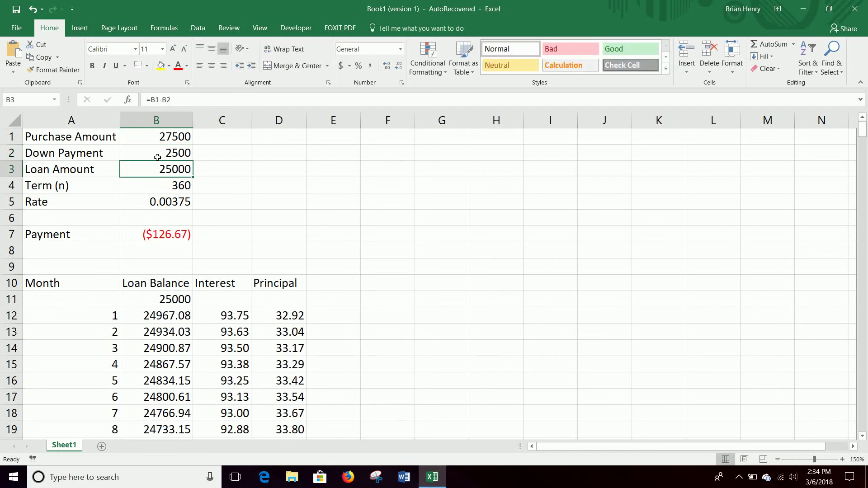
- Edit the term to =6*12 (72 months) and the rate to =5.1%/12 (0.00425)
left_click(183, 182)
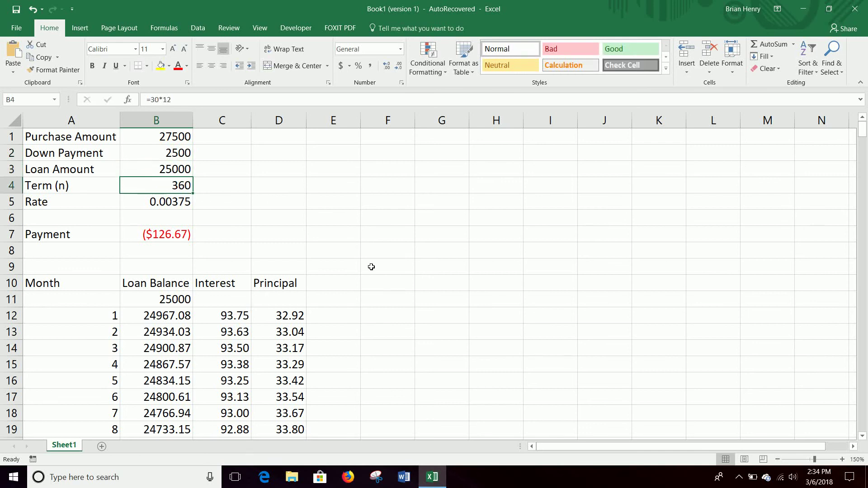
left_click(160, 101)
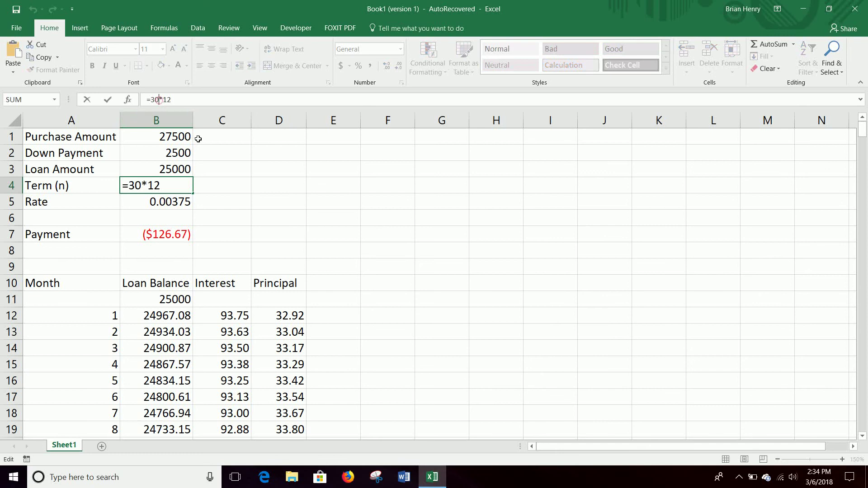
key("BackSpace")
key("BackSpace")
type("6")
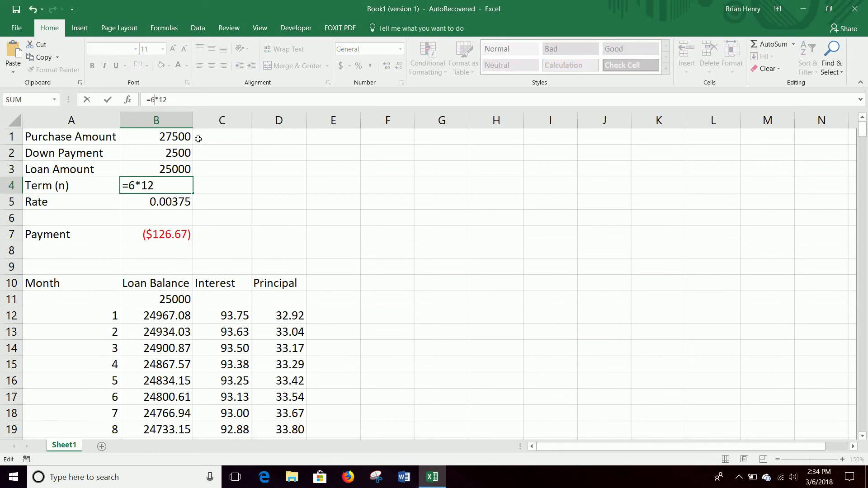
key("Return")
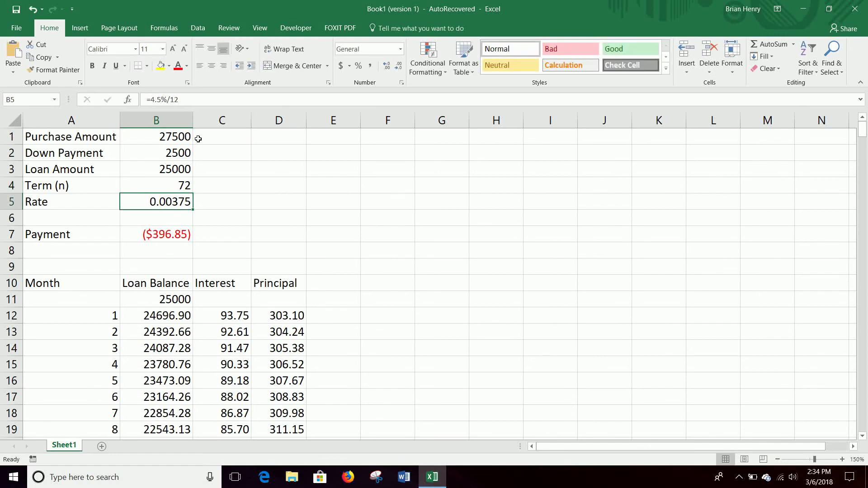
left_click(160, 99)
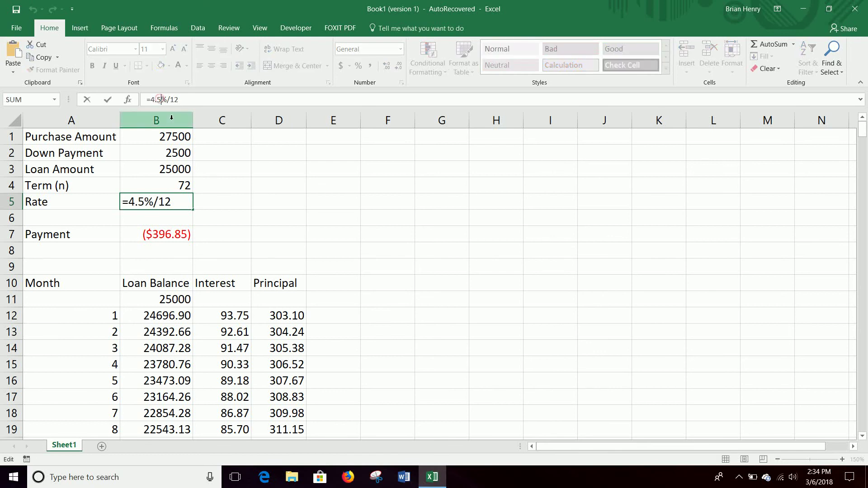
key("BackSpace")
key("BackSpace")
key("BackSpace")
type("5.1")
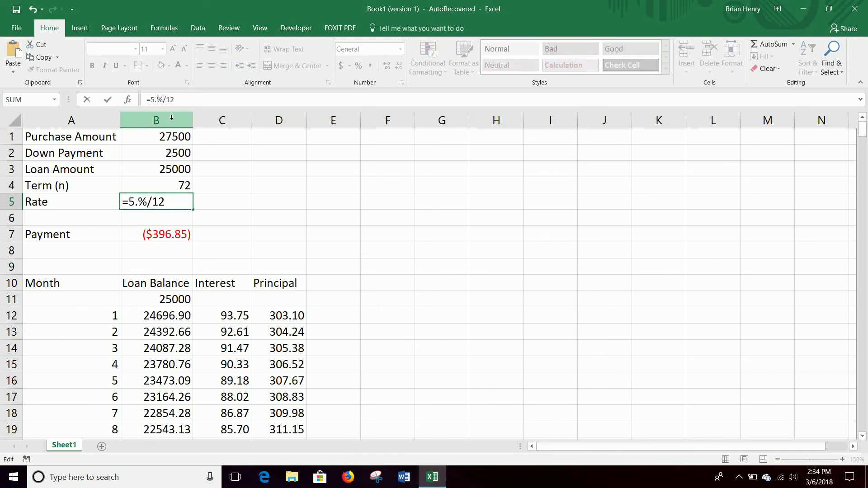
key("Return")
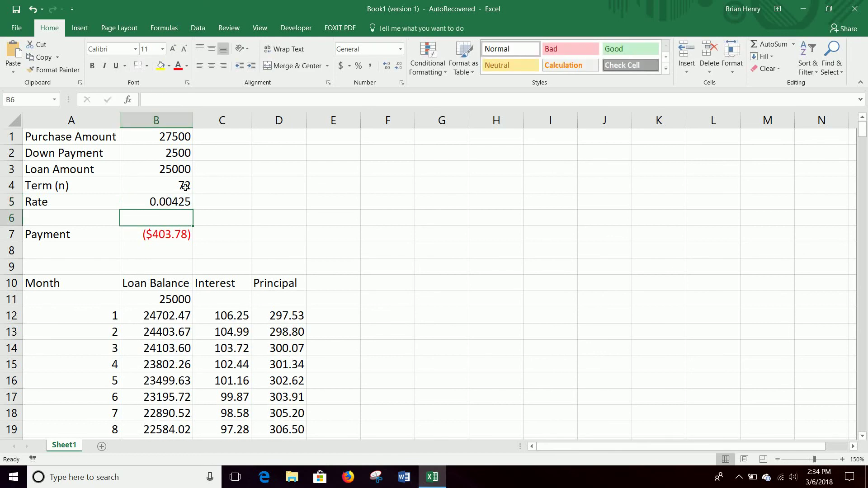
left_click(168, 234)
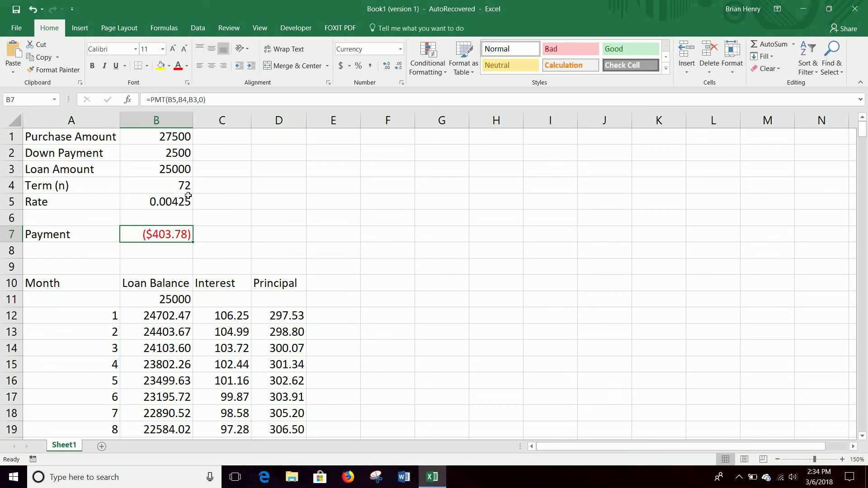
double_click(176, 182)
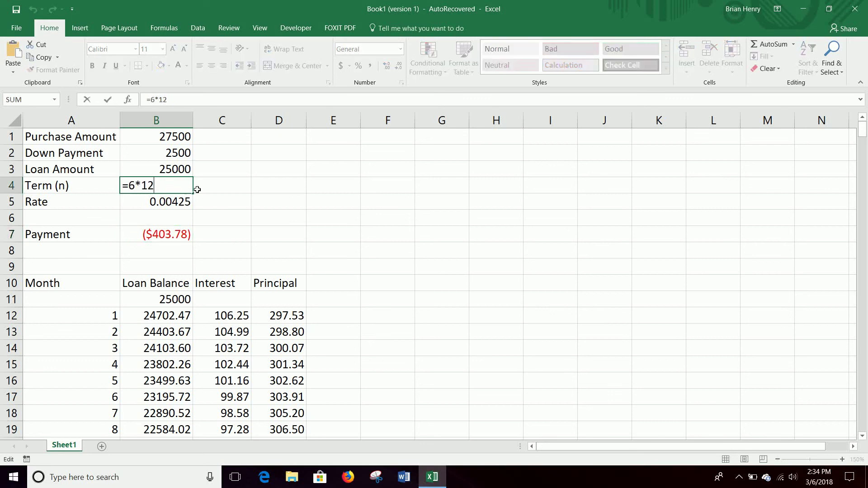
key("Return")
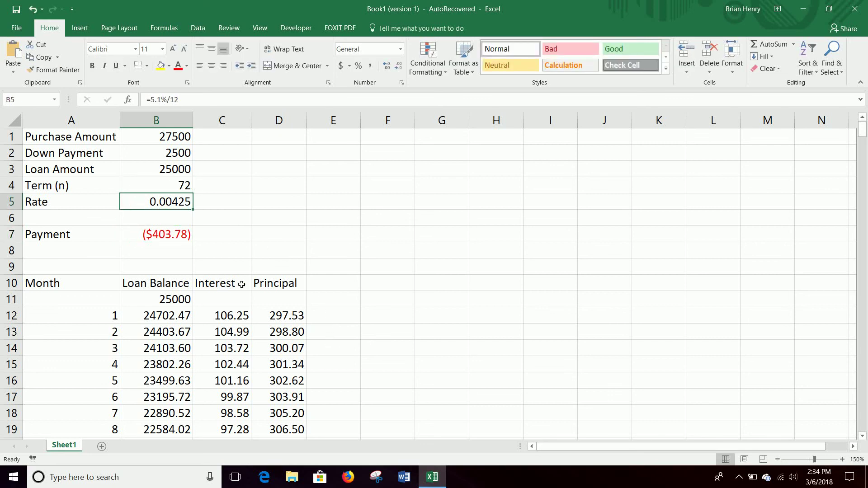
scroll(228, 311, "down", 2)
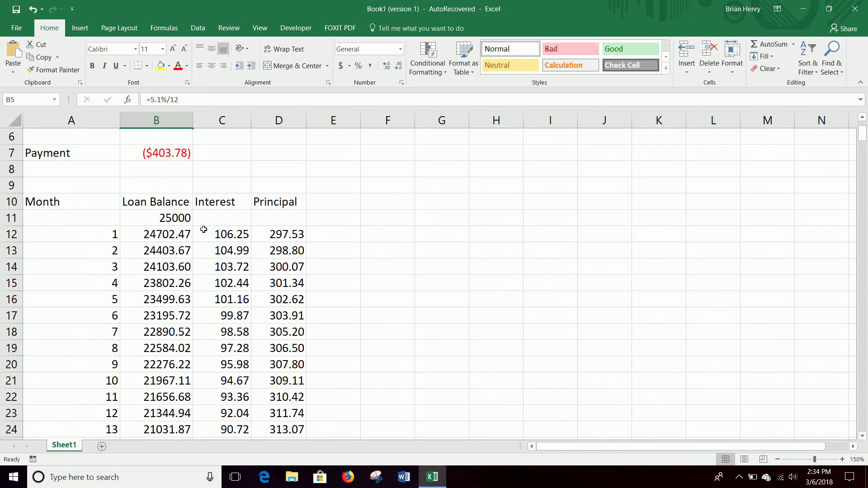
left_click(181, 223)
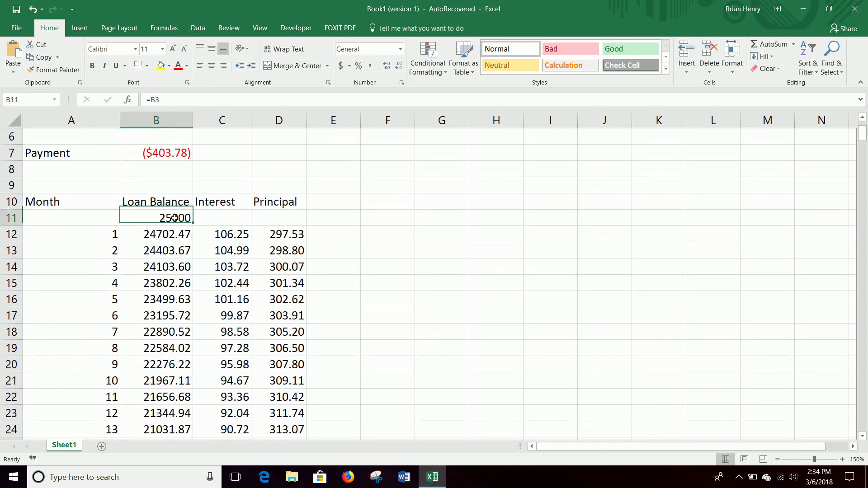
scroll(172, 201, "up", 2)
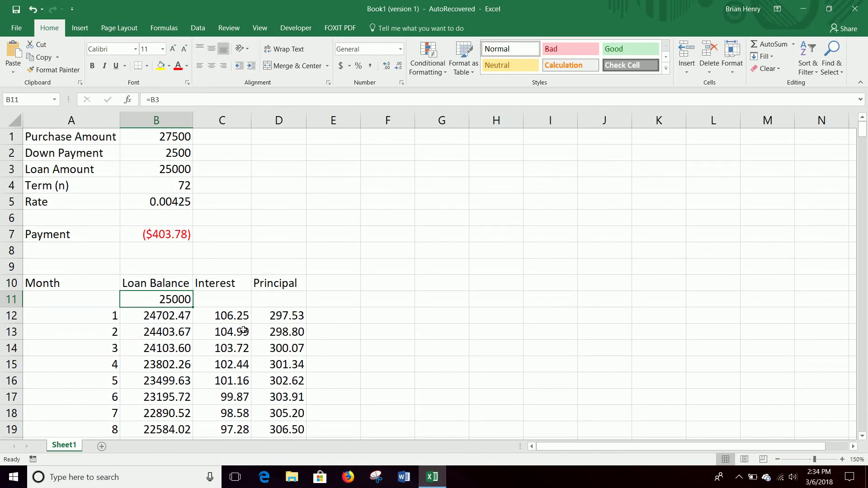
scroll(263, 339, "down", 20)
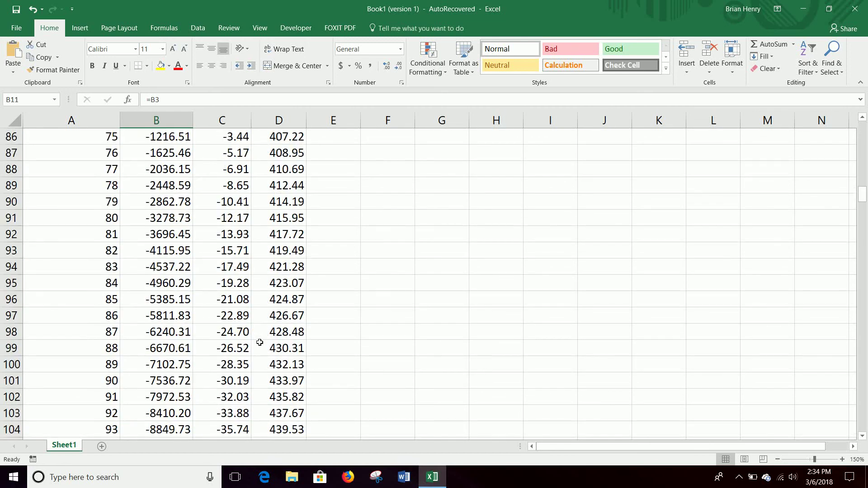
scroll(259, 342, "up", 2)
scroll(200, 331, "up", 2)
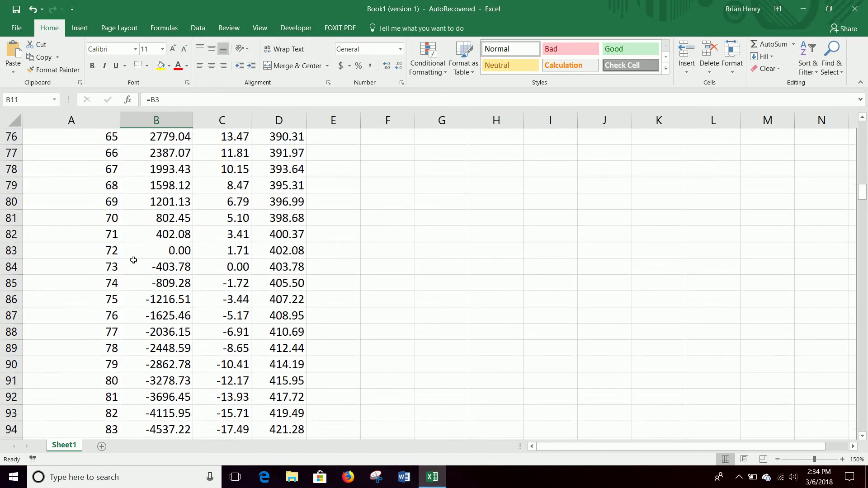
left_click(180, 254)
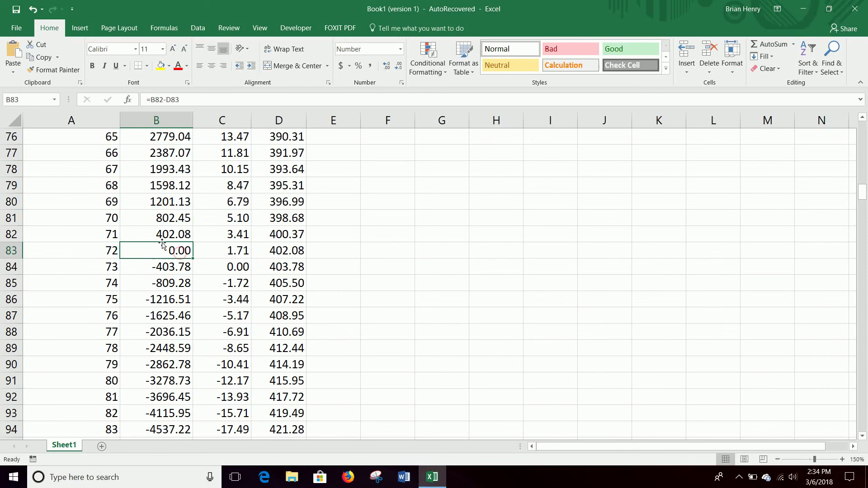
left_click_drag(107, 250, 298, 251)
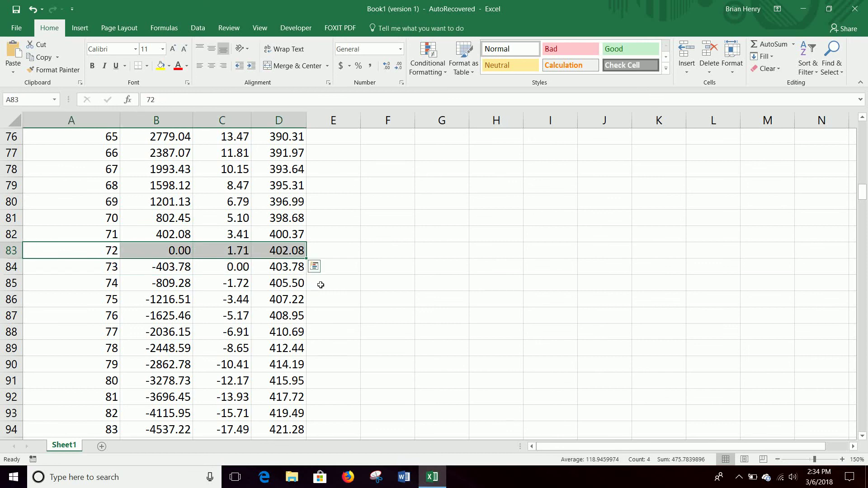
scroll(156, 287, "down", 13)
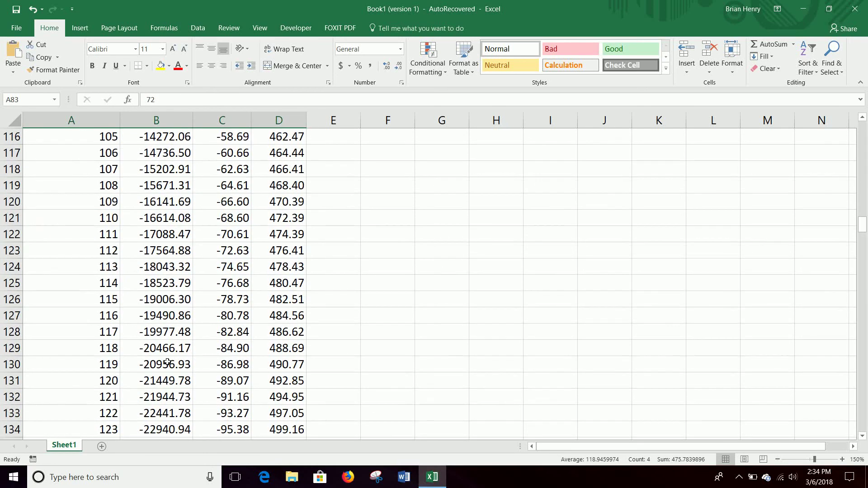
scroll(156, 288, "up", 15)
scroll(157, 290, "up", 20)
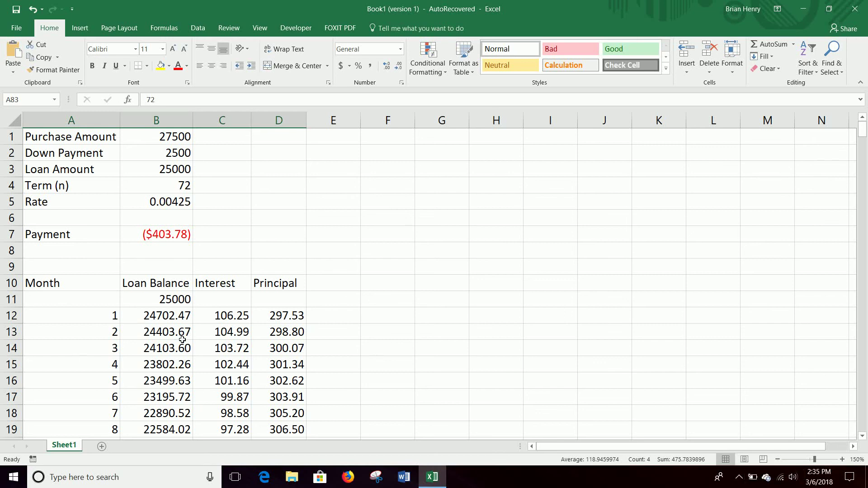
left_click(158, 233)
double_click(162, 234)
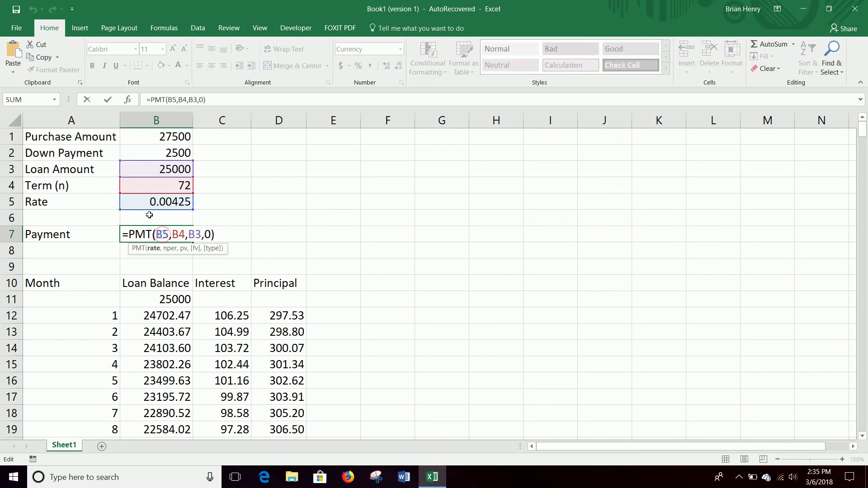
key("Return")
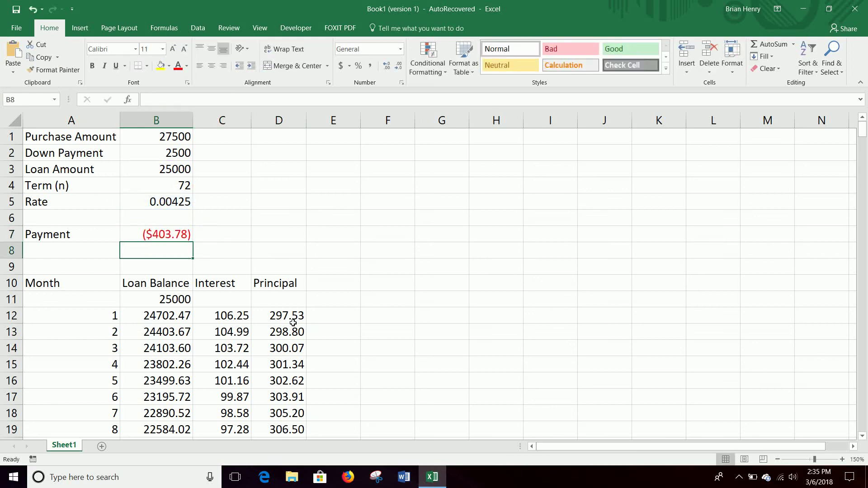